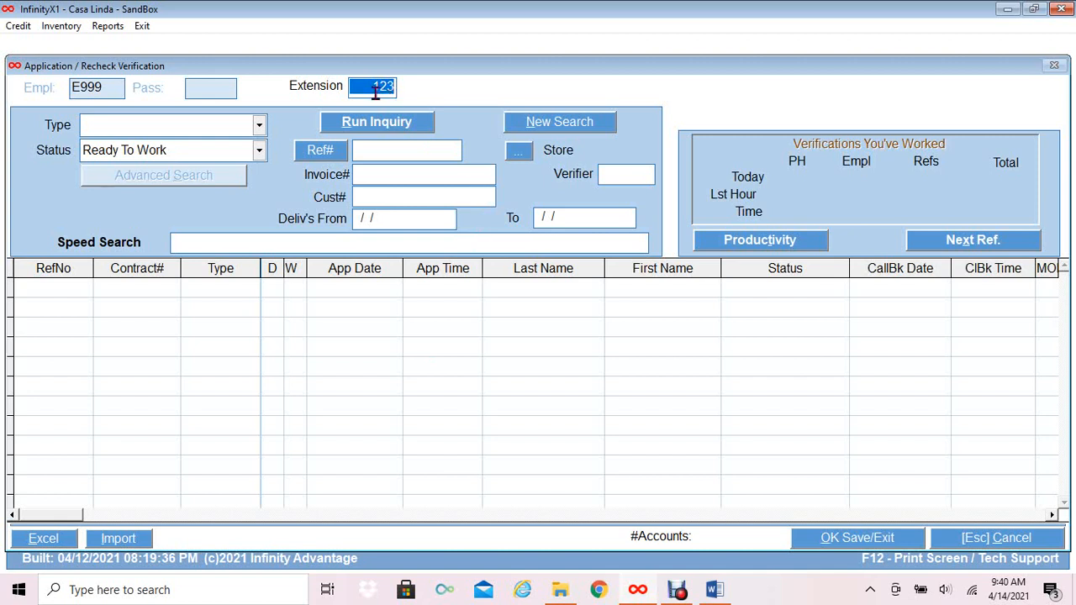
Run the Ready To Work inquiry for extension 123, listing 193 accounts.
click(368, 85)
key(Tab)
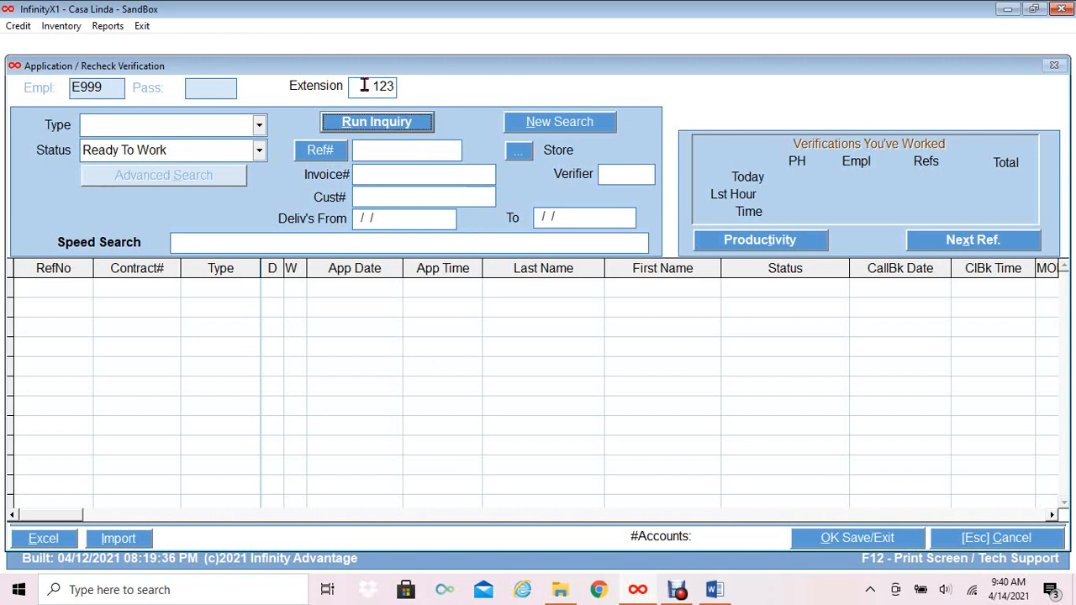
click(384, 126)
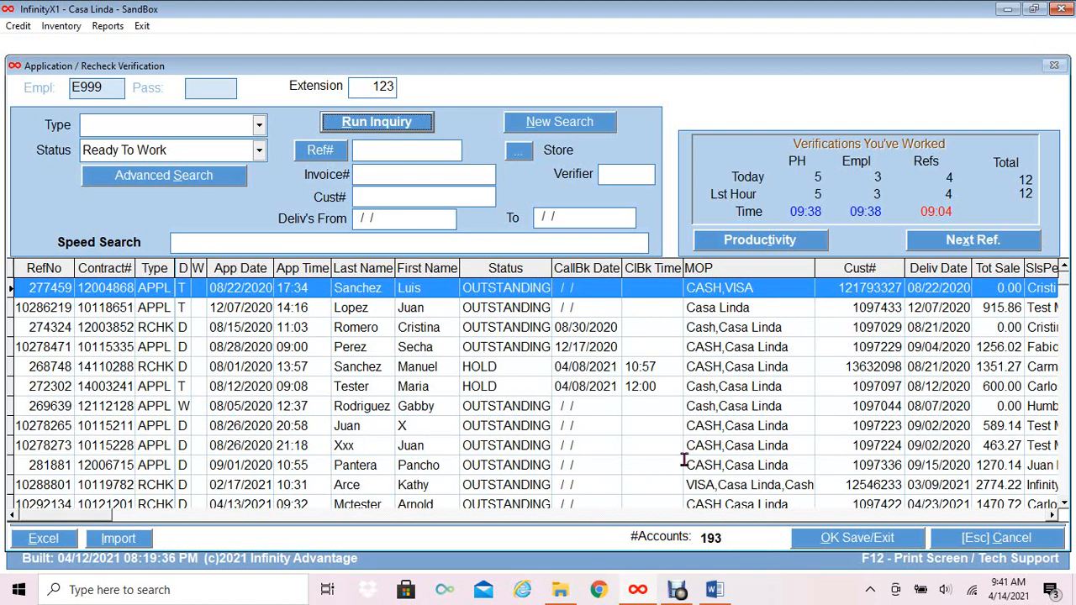
Re-run the inquiry with Ready status, narrowing to 19 accounts, and select the first.
click(257, 152)
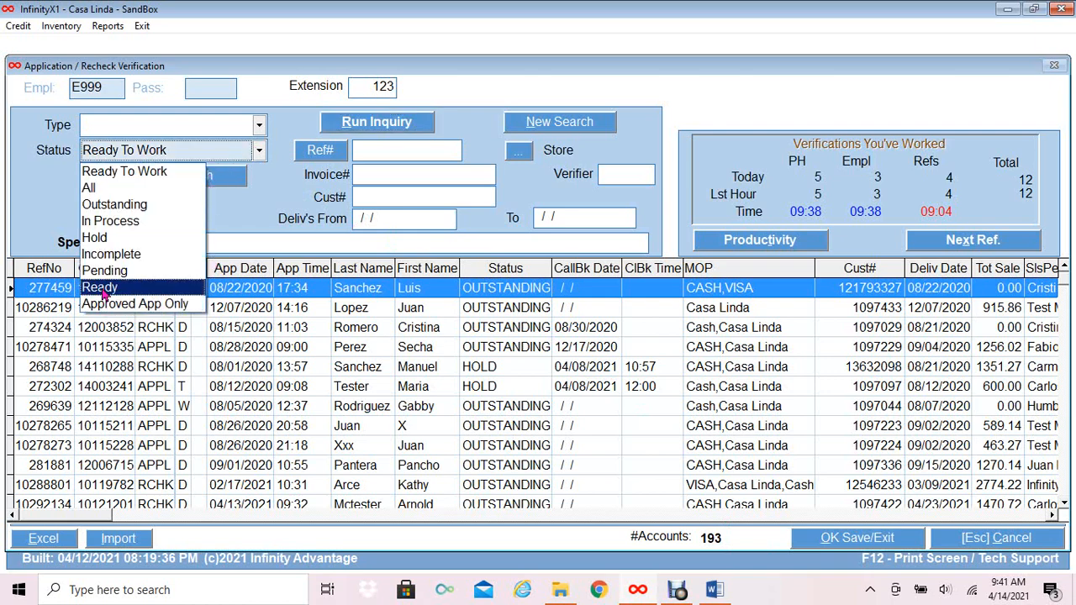
click(105, 290)
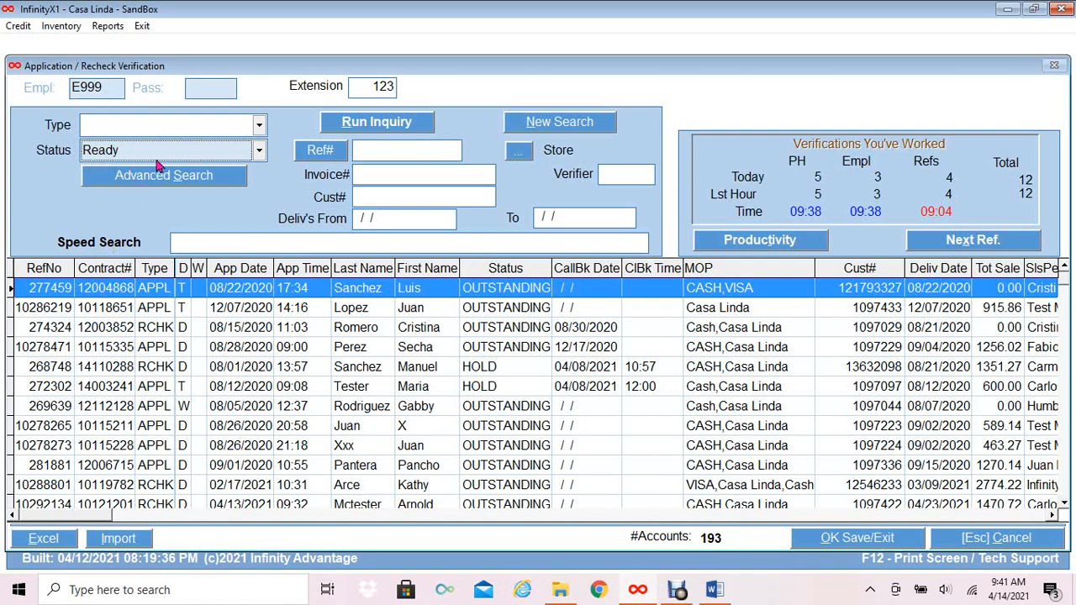
click(404, 126)
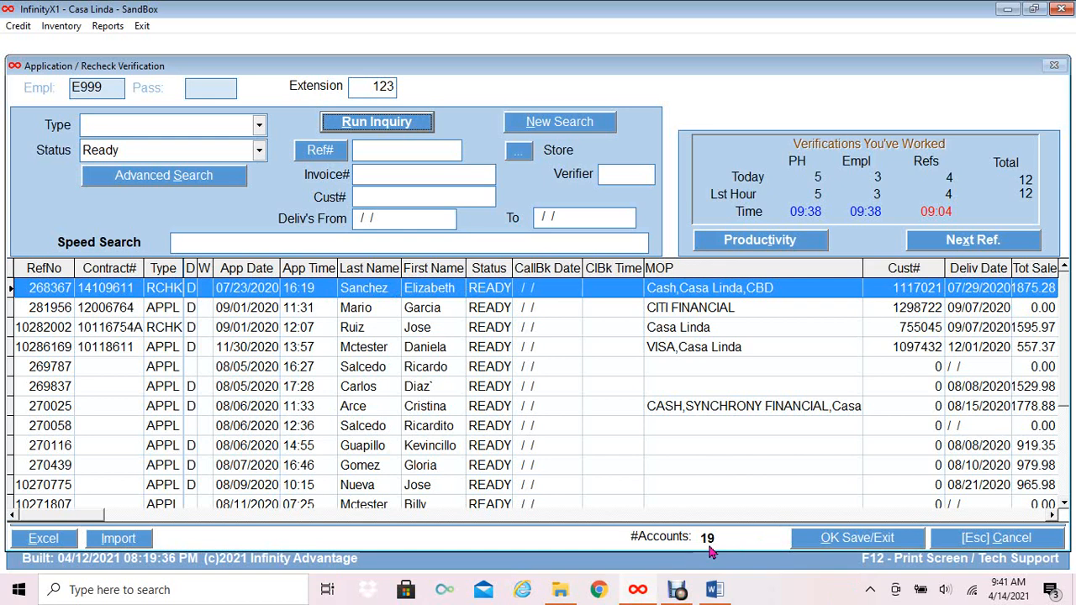
click(536, 291)
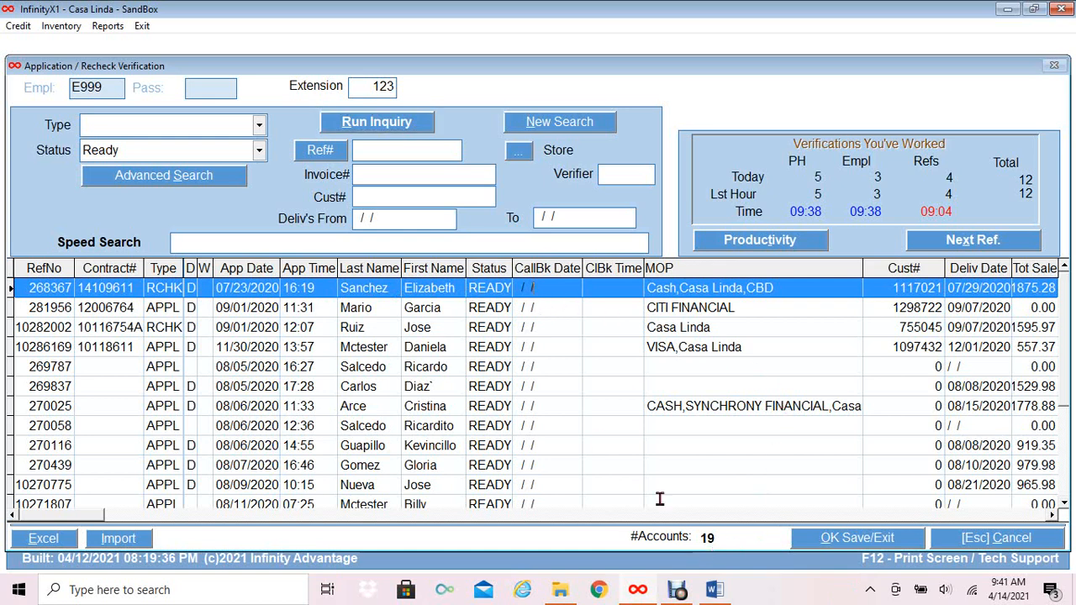
Open Credit Account Info for the first Ready account.
click(839, 540)
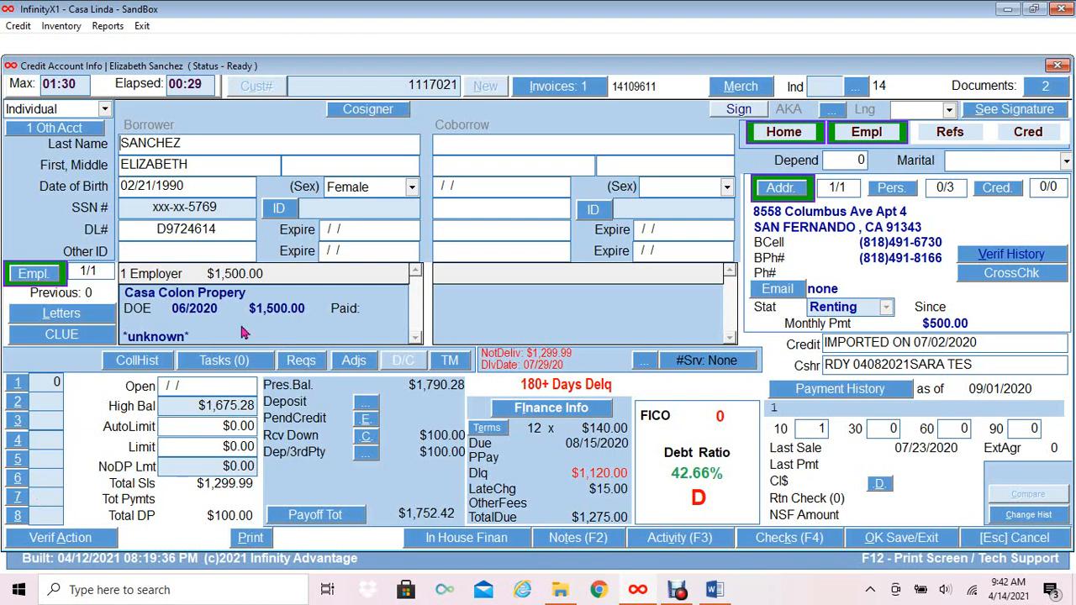
click(1041, 87)
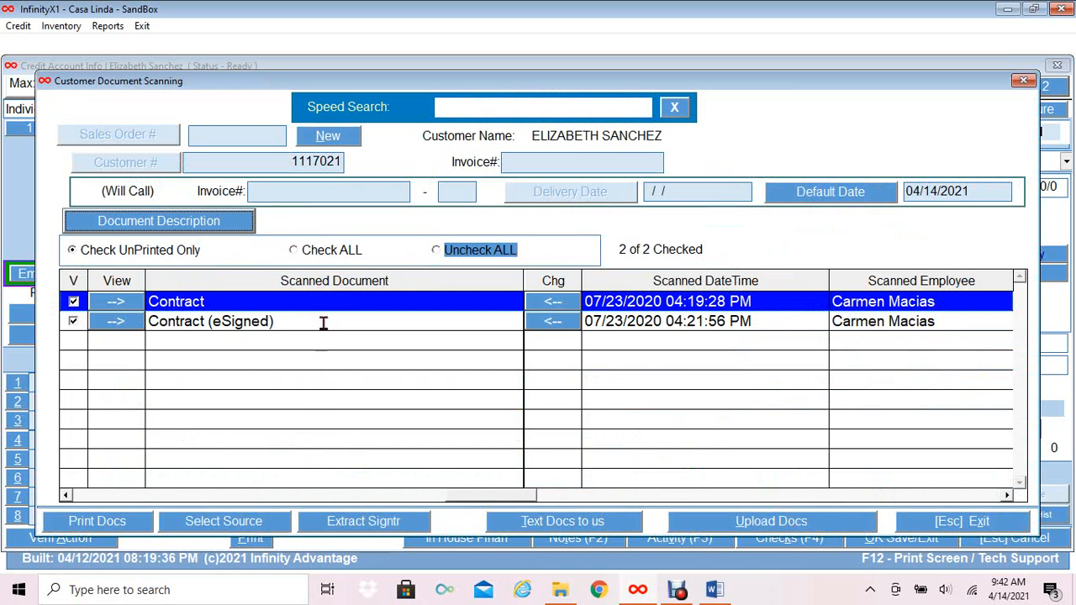
click(968, 522)
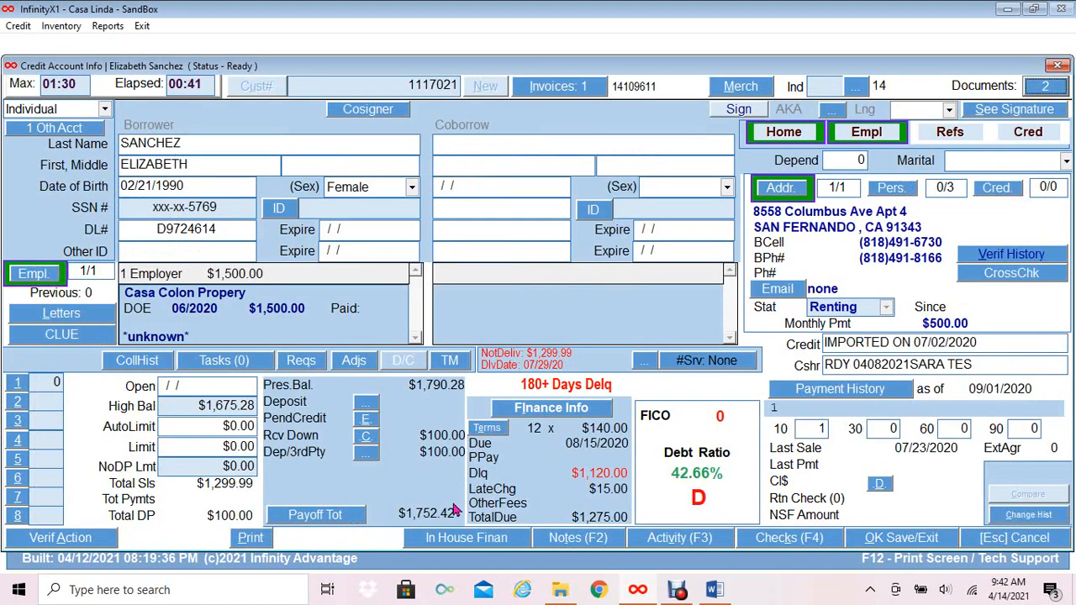
click(572, 543)
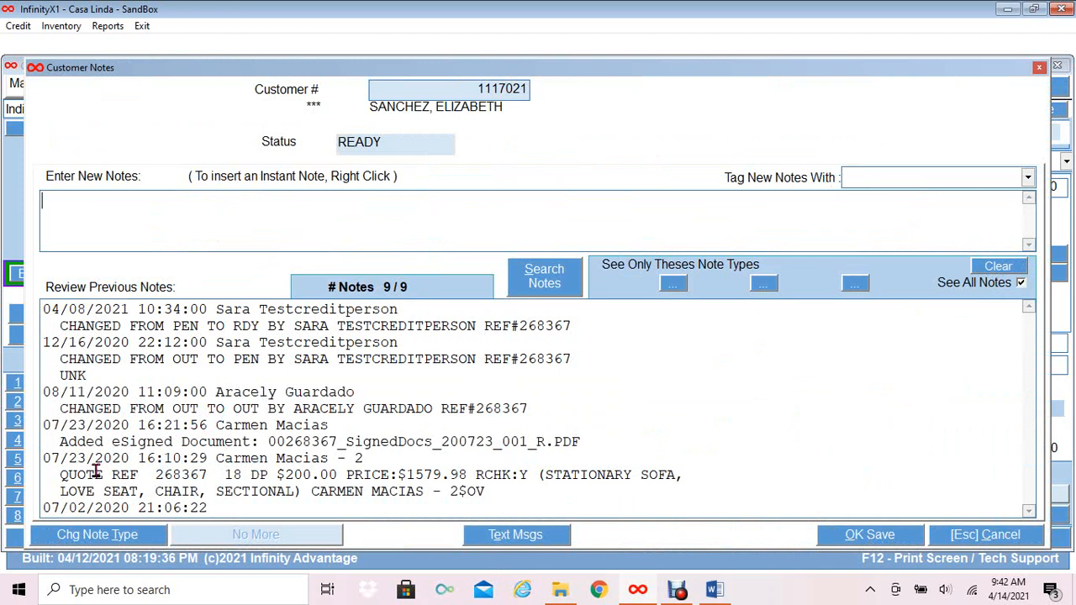
drag(62, 475, 677, 485)
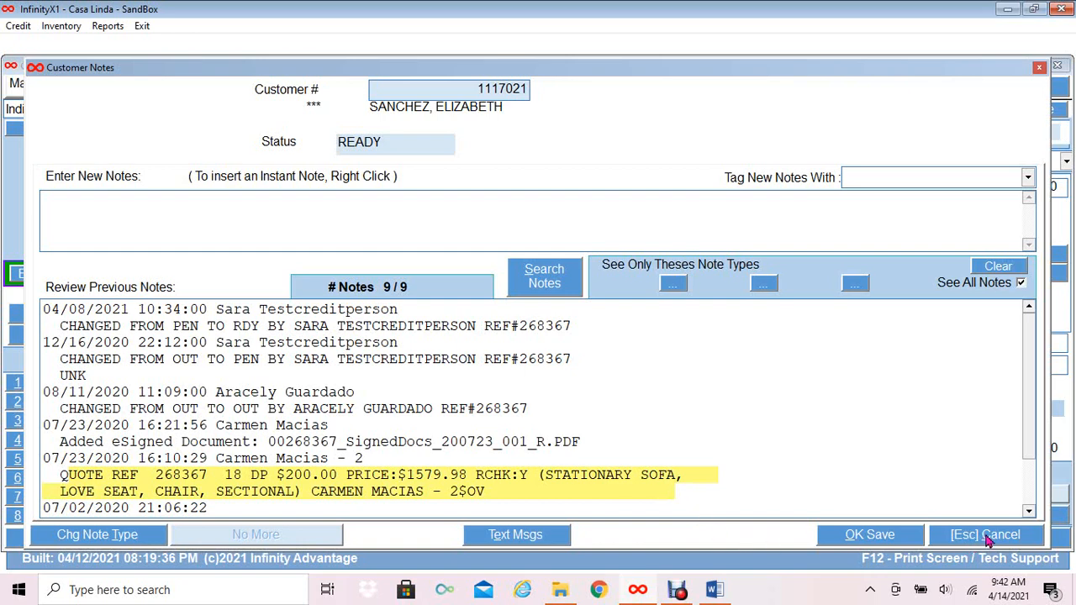
click(988, 541)
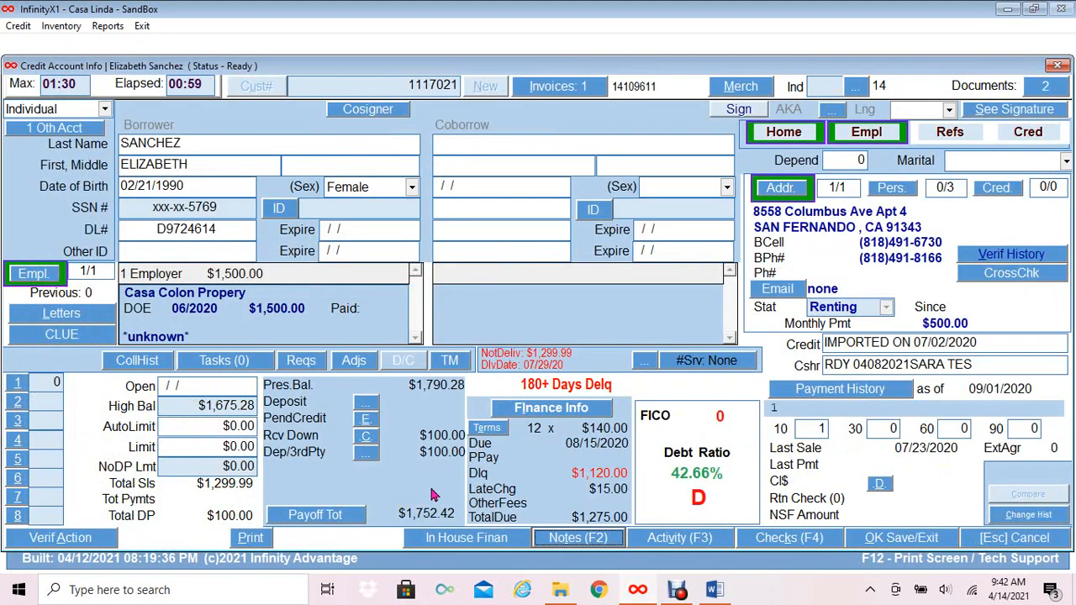
click(440, 538)
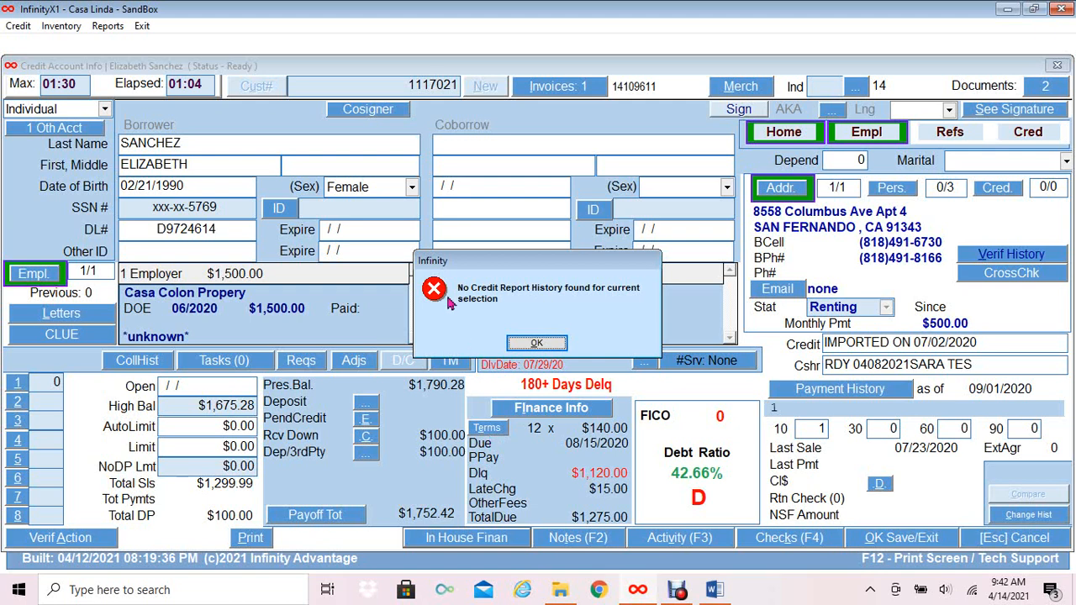
click(536, 344)
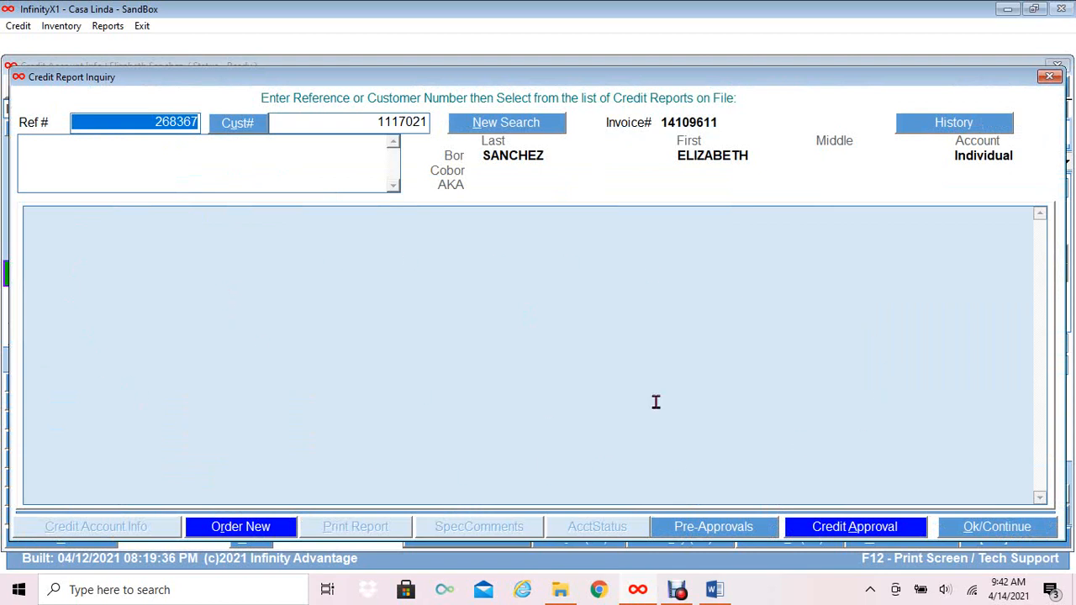
click(993, 528)
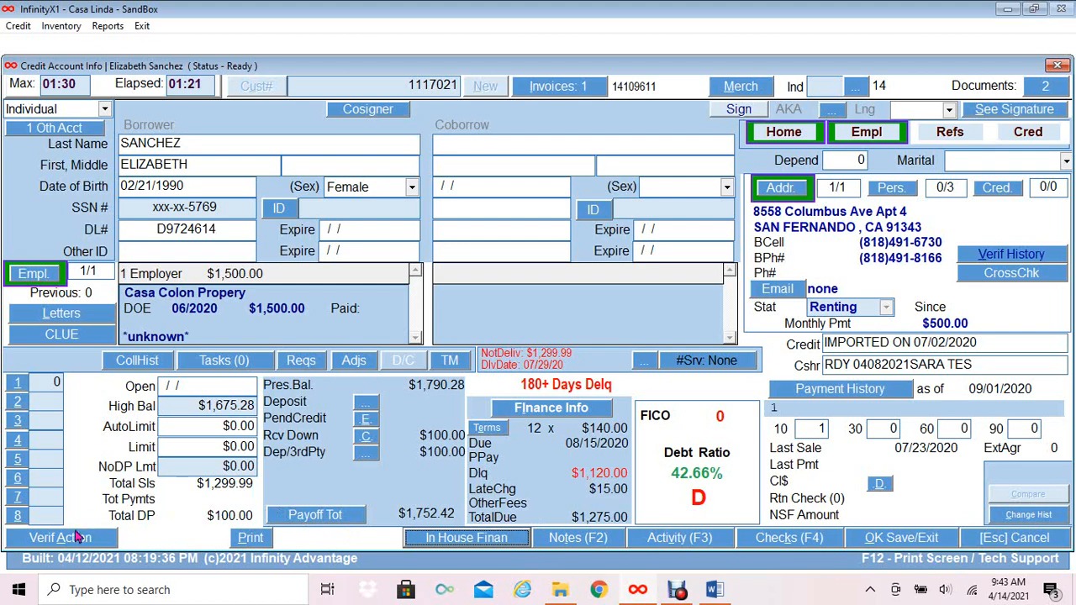
Set the verification action to Approve Application and save, producing the salesperson approval e-mail.
click(74, 542)
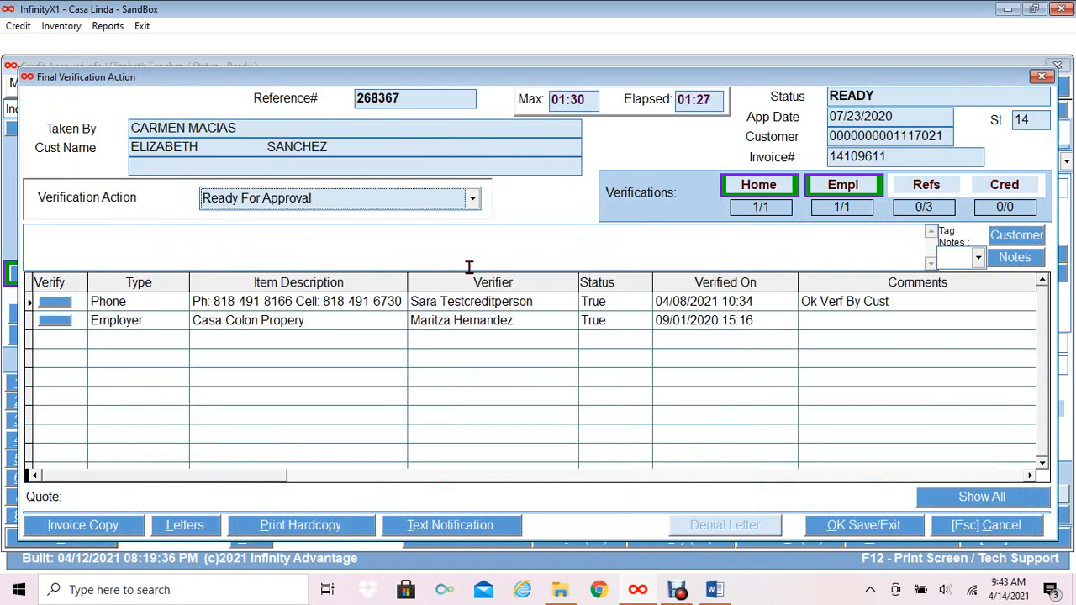
click(472, 200)
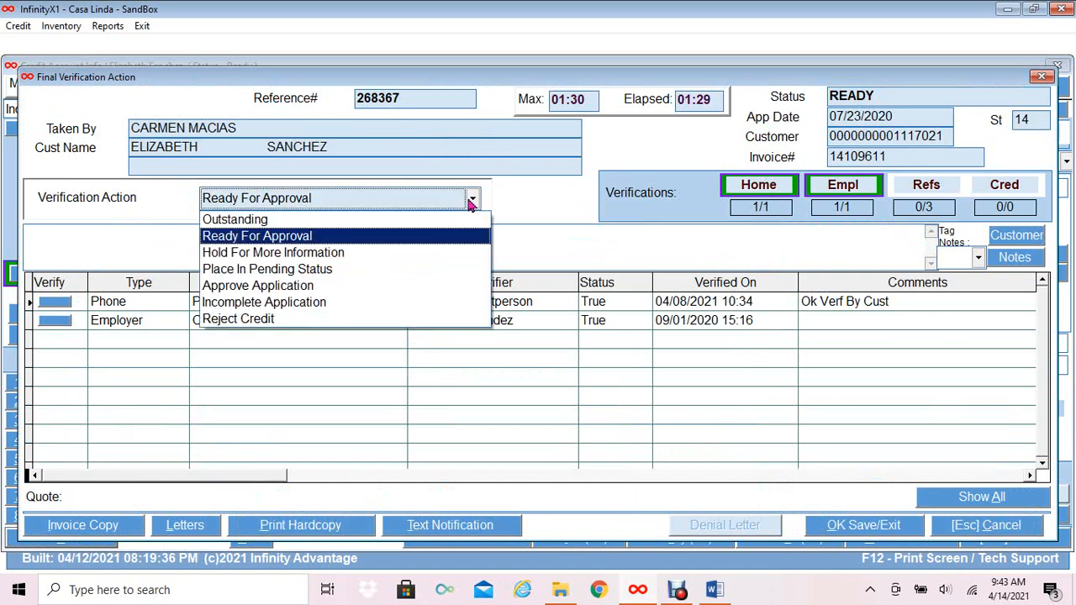
click(398, 286)
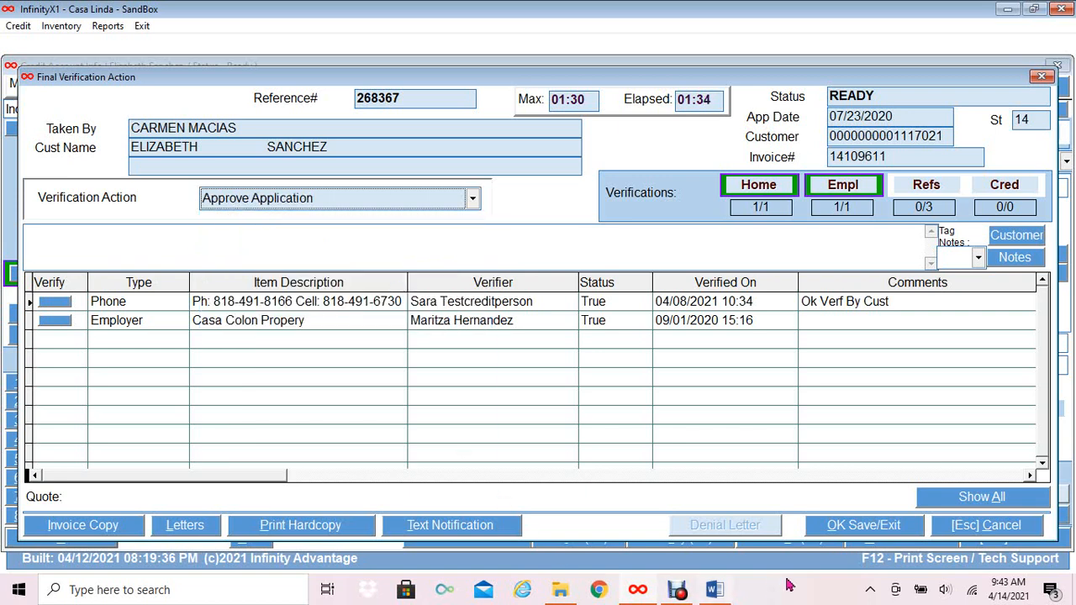
click(822, 528)
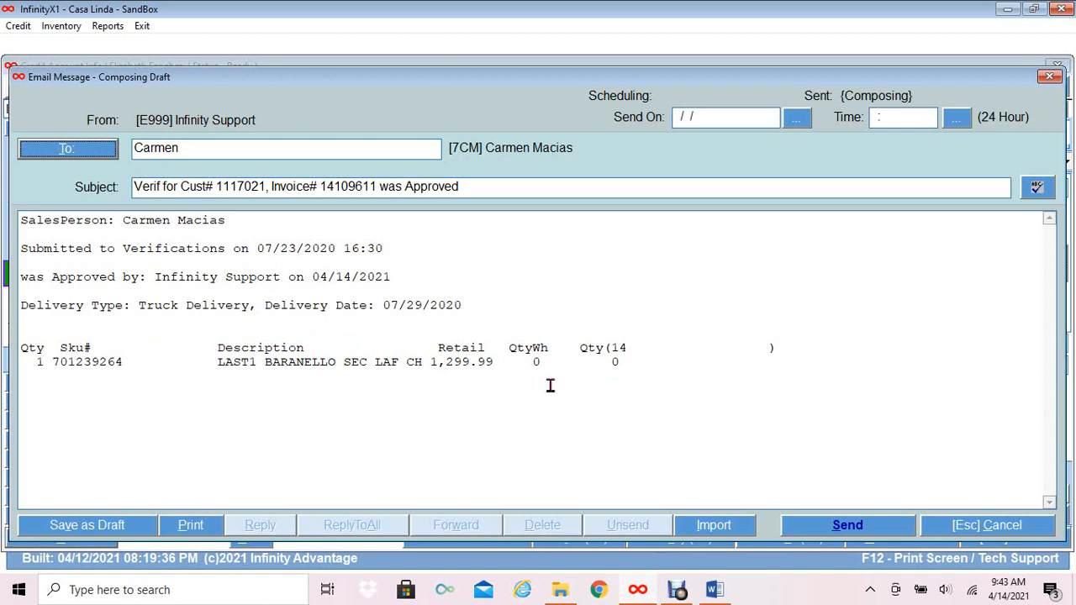
Send the approval e-mail and cancel the Overdue Deliveries follow-up task.
click(866, 531)
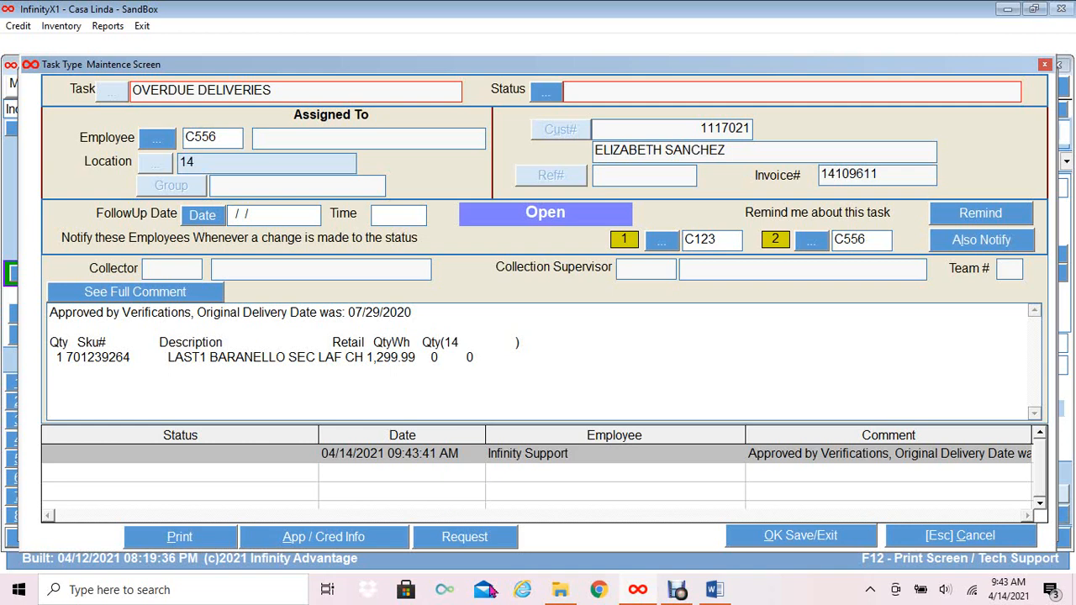
click(991, 542)
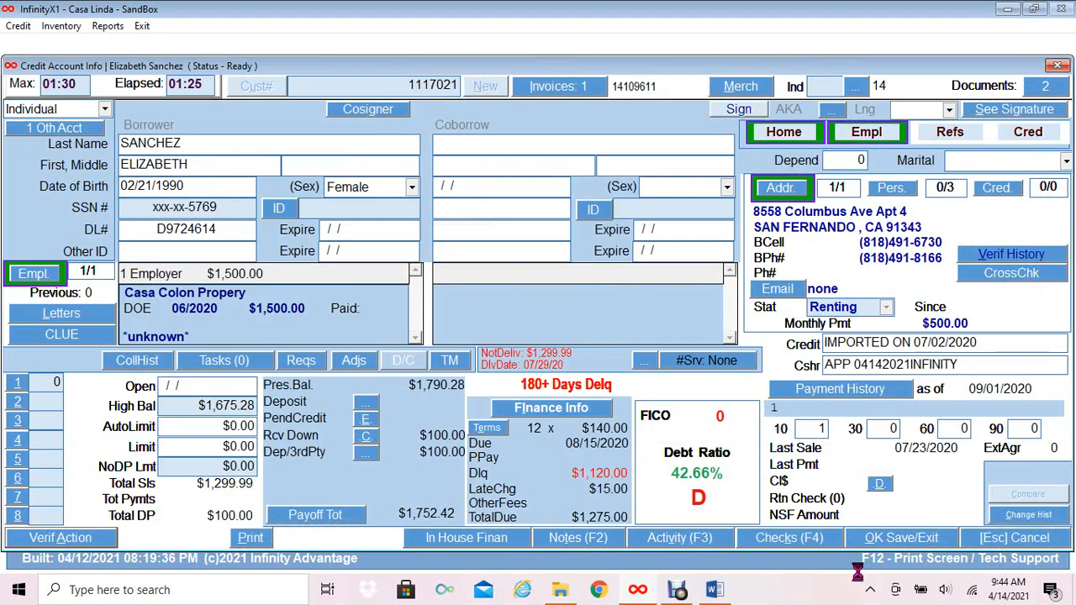
Close the approved account and open the next application from the 18-account Ready list.
click(991, 543)
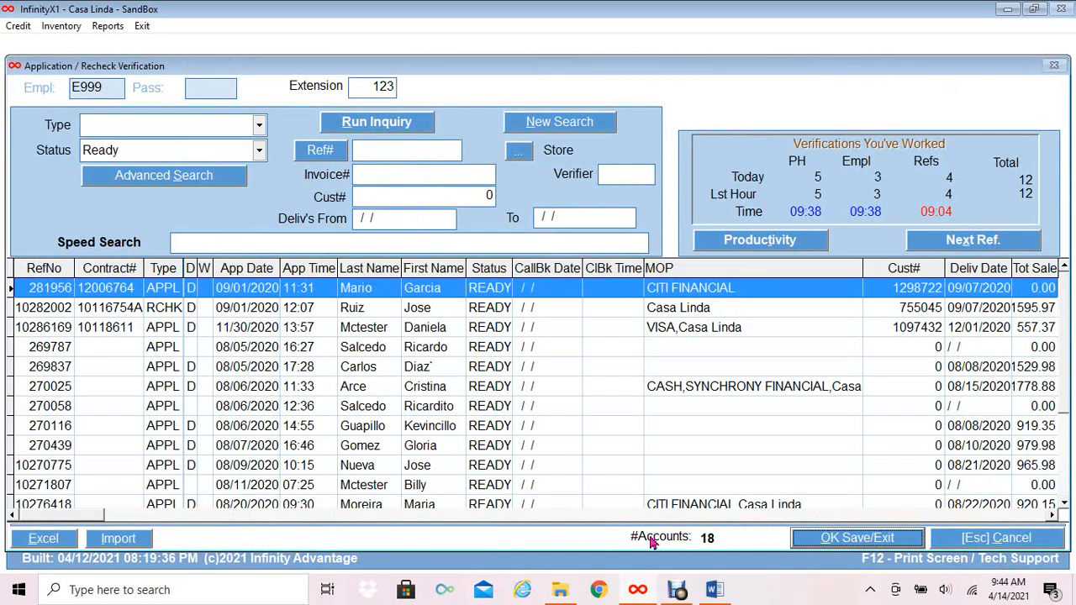
click(210, 307)
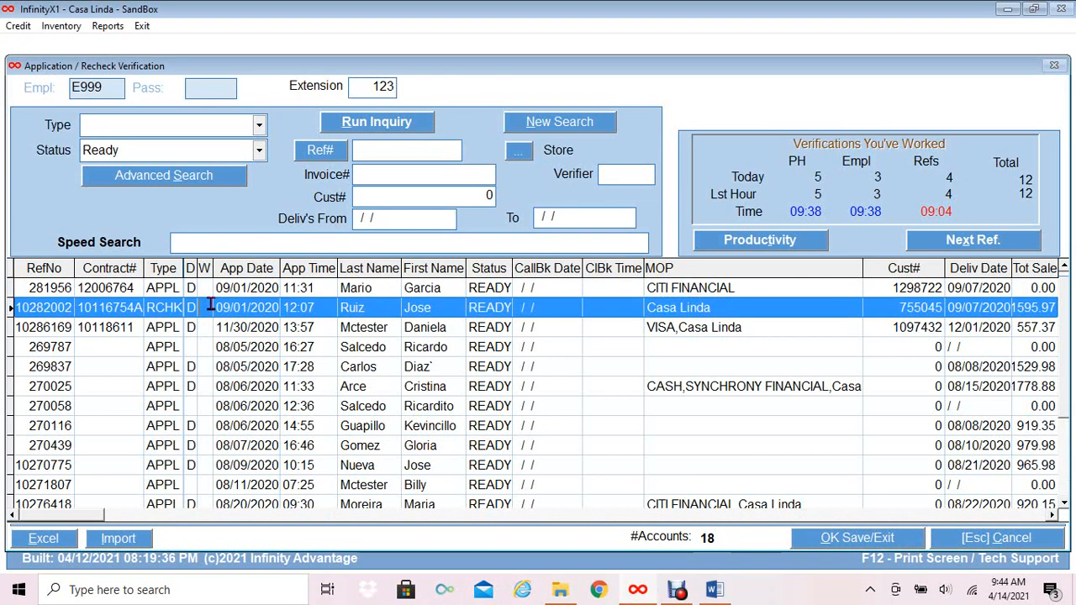
click(816, 545)
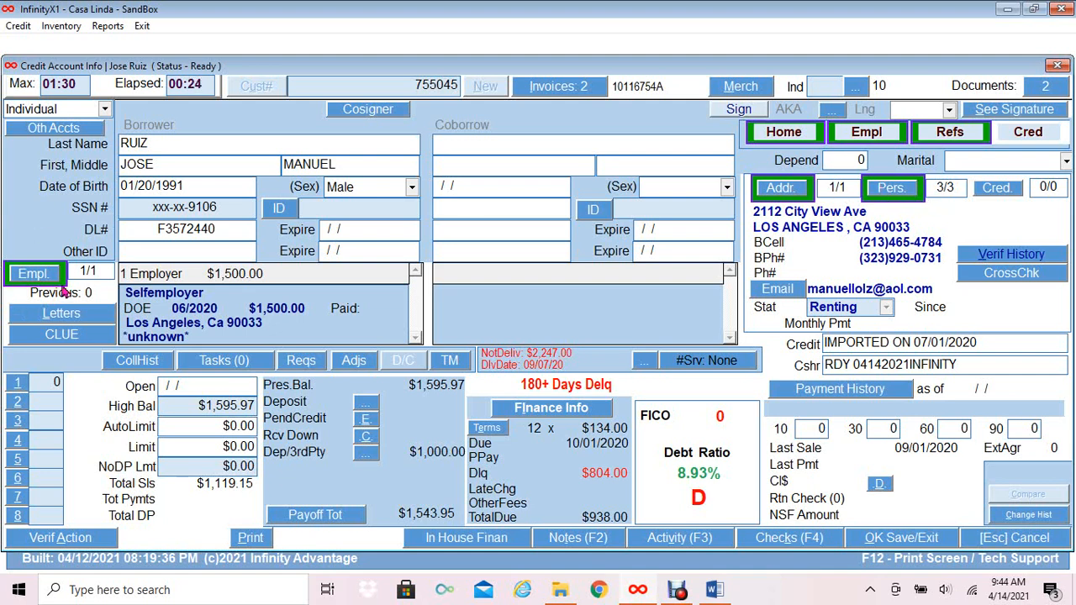
click(1061, 91)
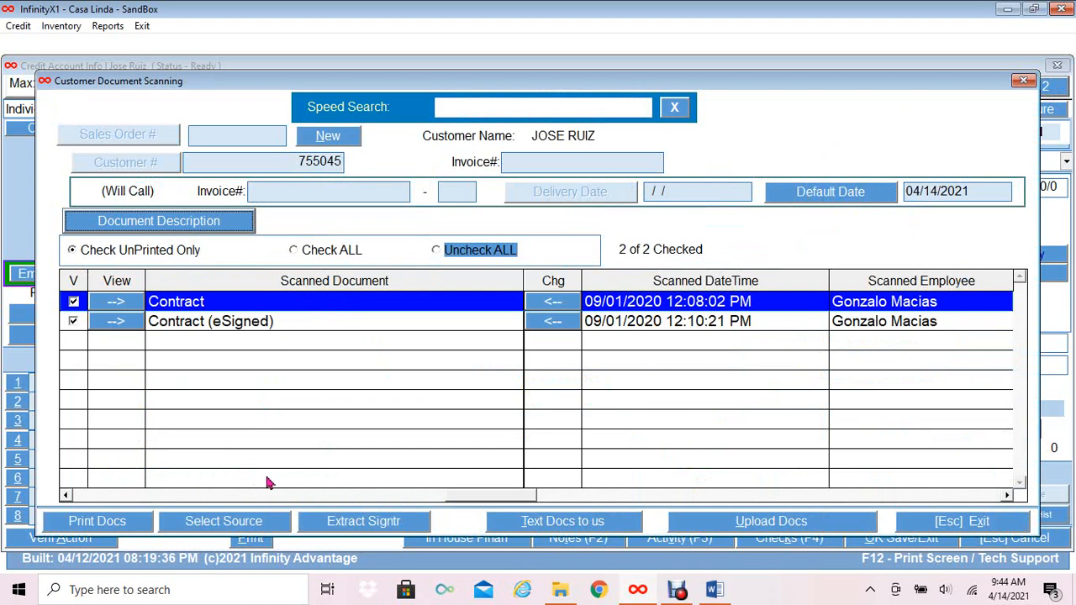
click(982, 522)
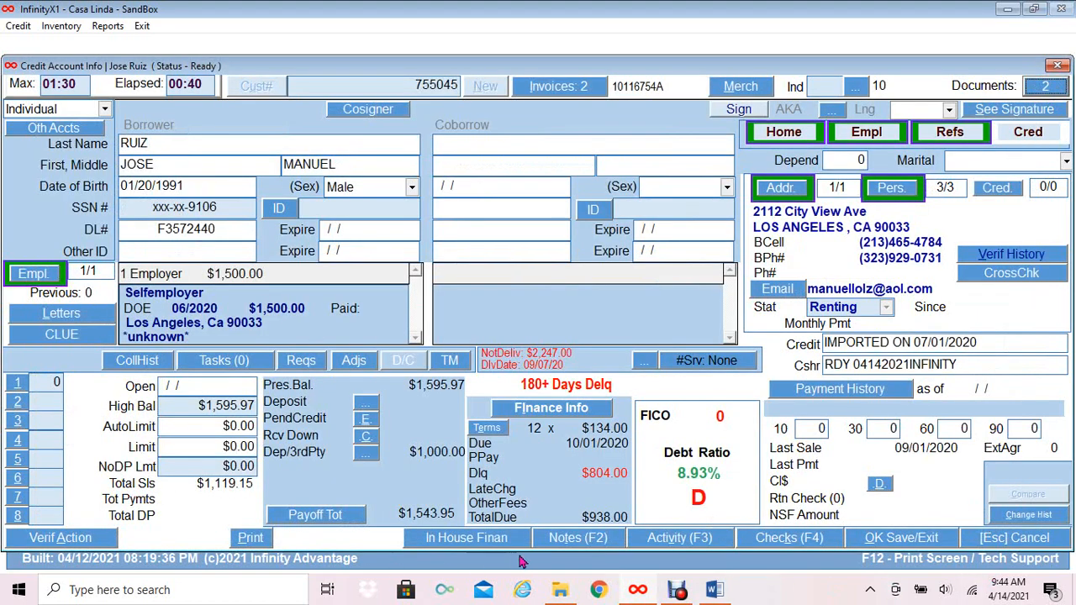
click(591, 539)
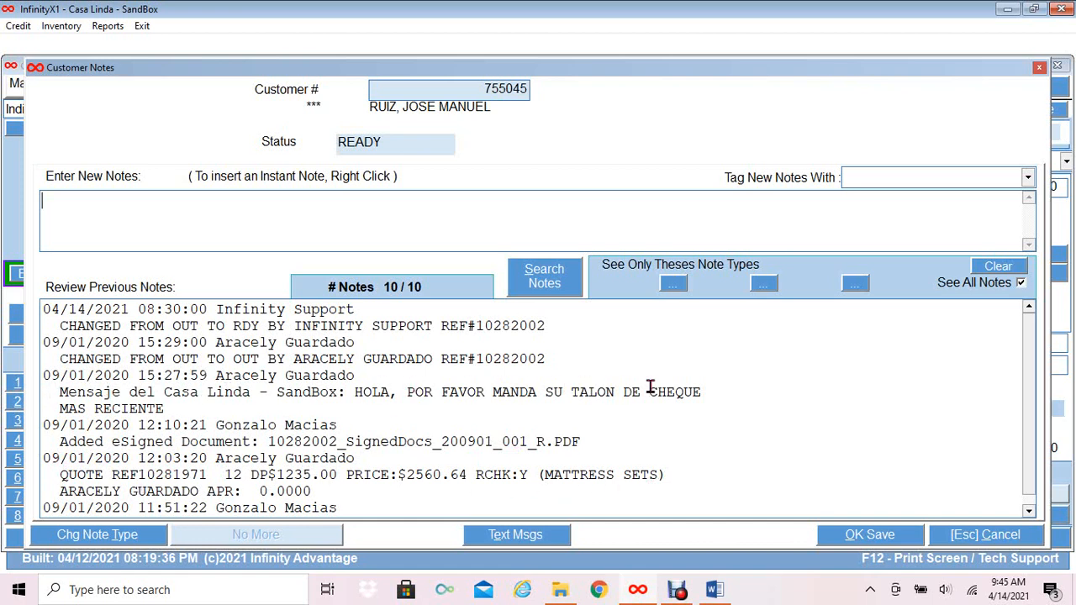
click(969, 542)
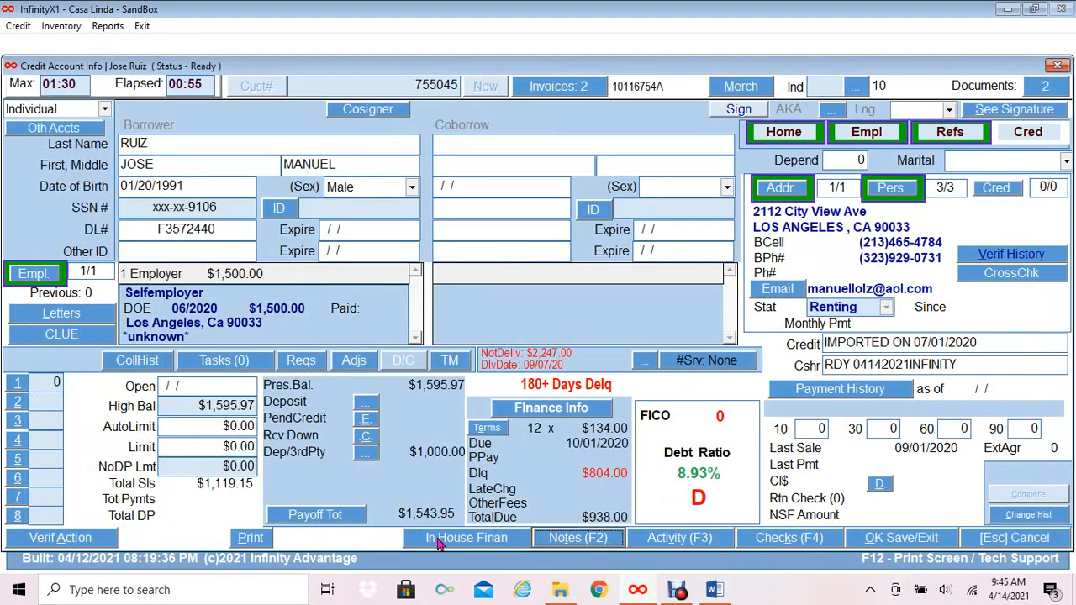
click(439, 542)
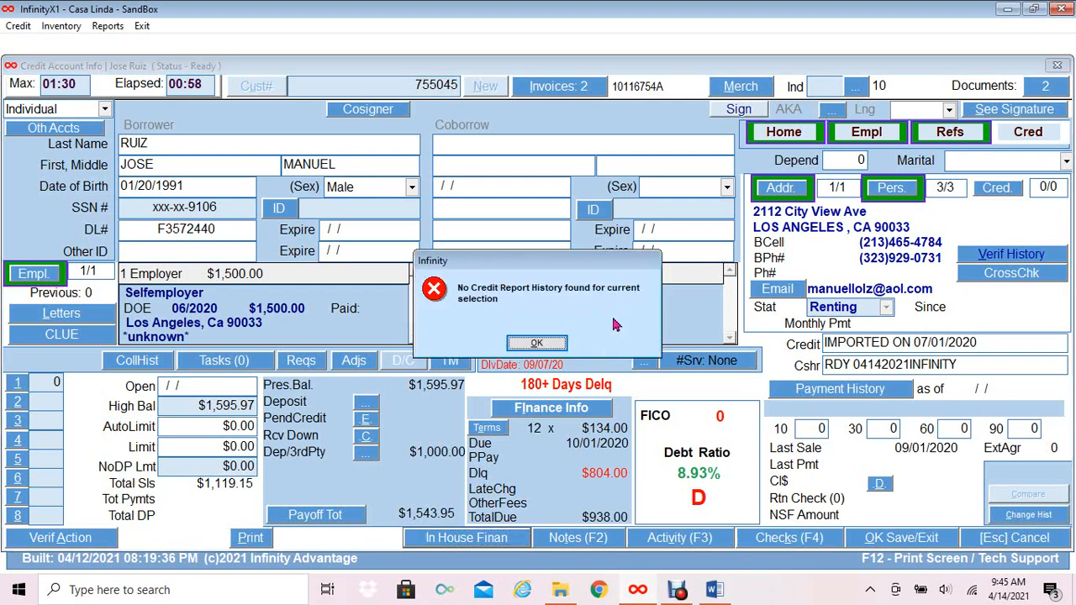
click(537, 345)
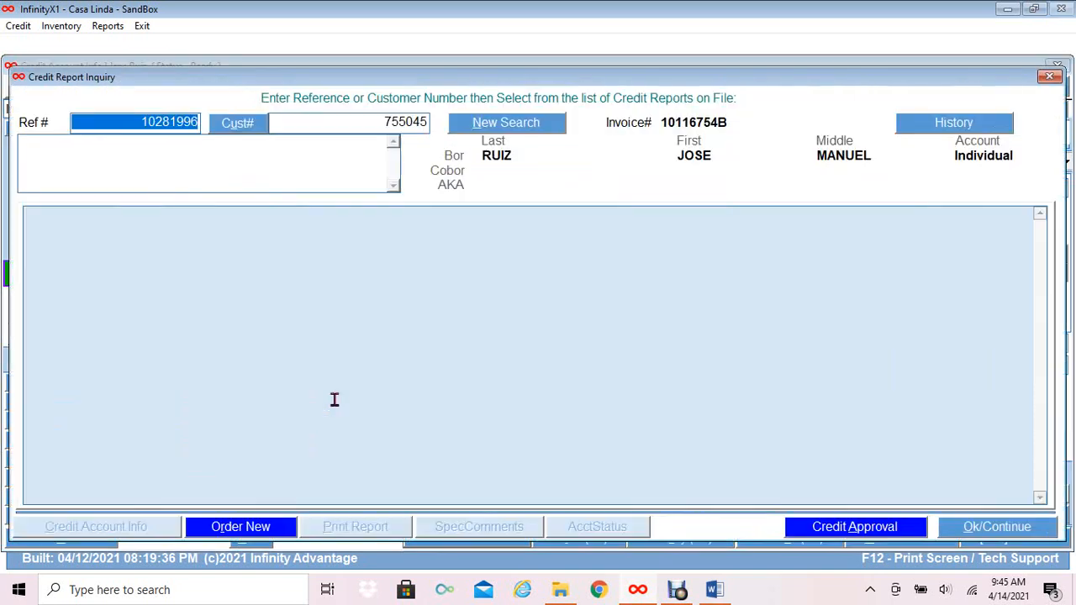
click(962, 528)
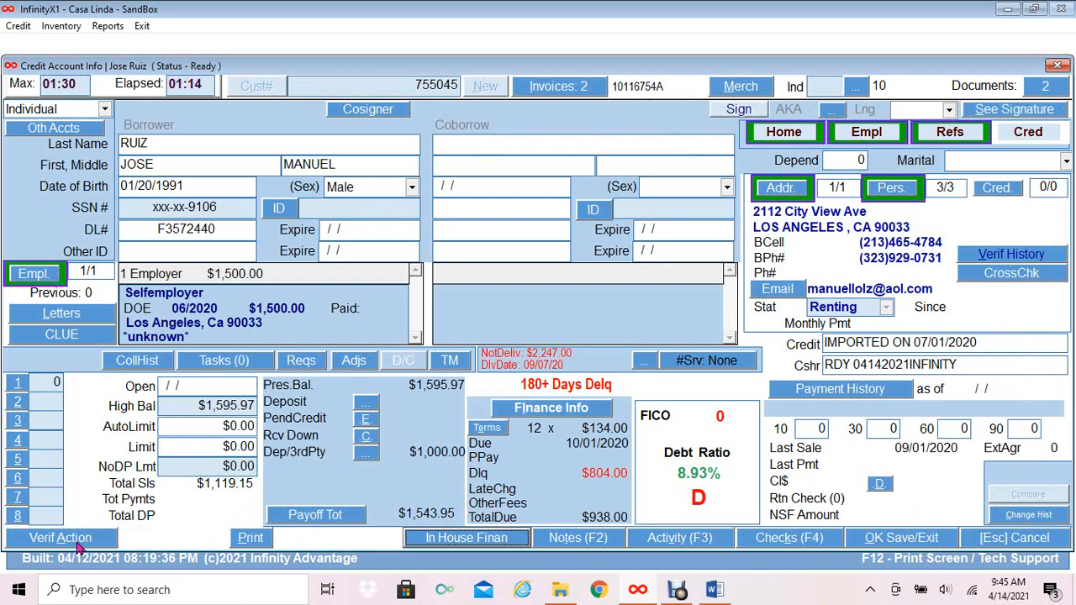
click(76, 543)
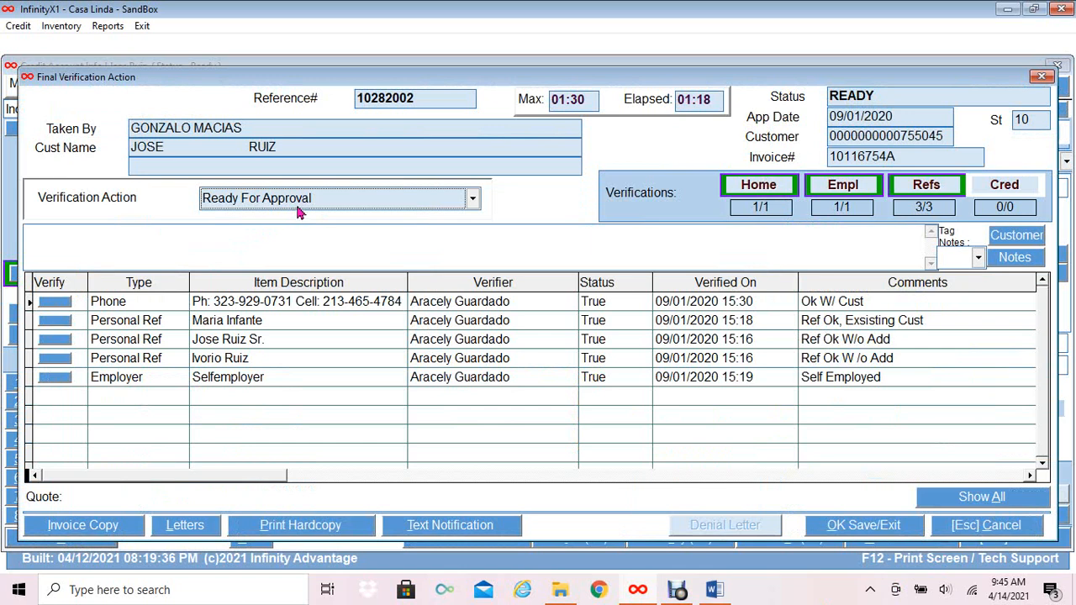
Choose Approve Application as this account's verification action.
click(472, 199)
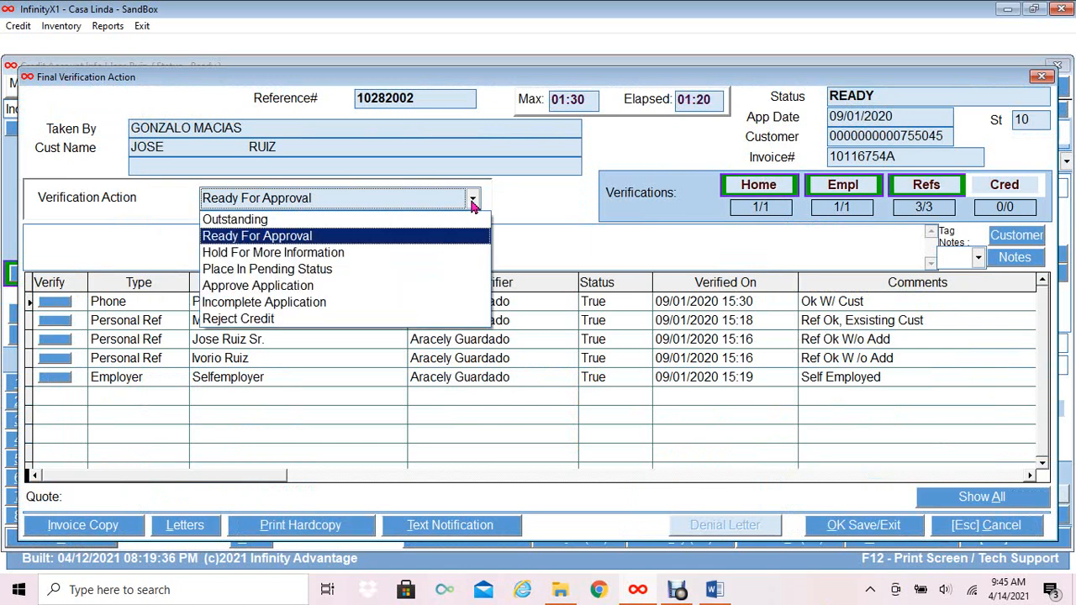
click(345, 285)
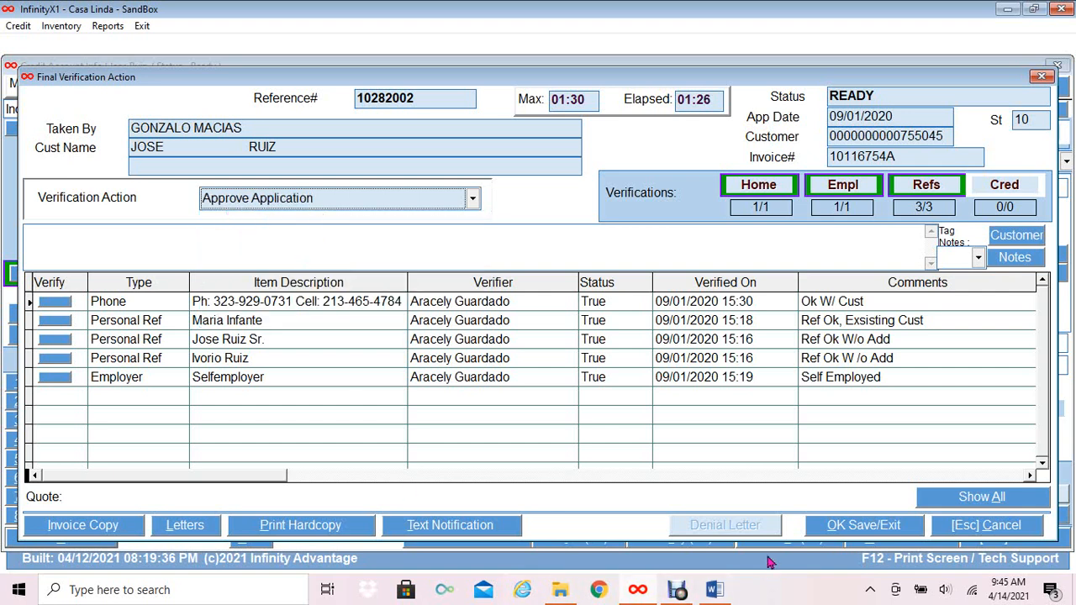
Save the approval, send the salesperson e-mail, and cancel back to the 17-account Ready list.
click(838, 538)
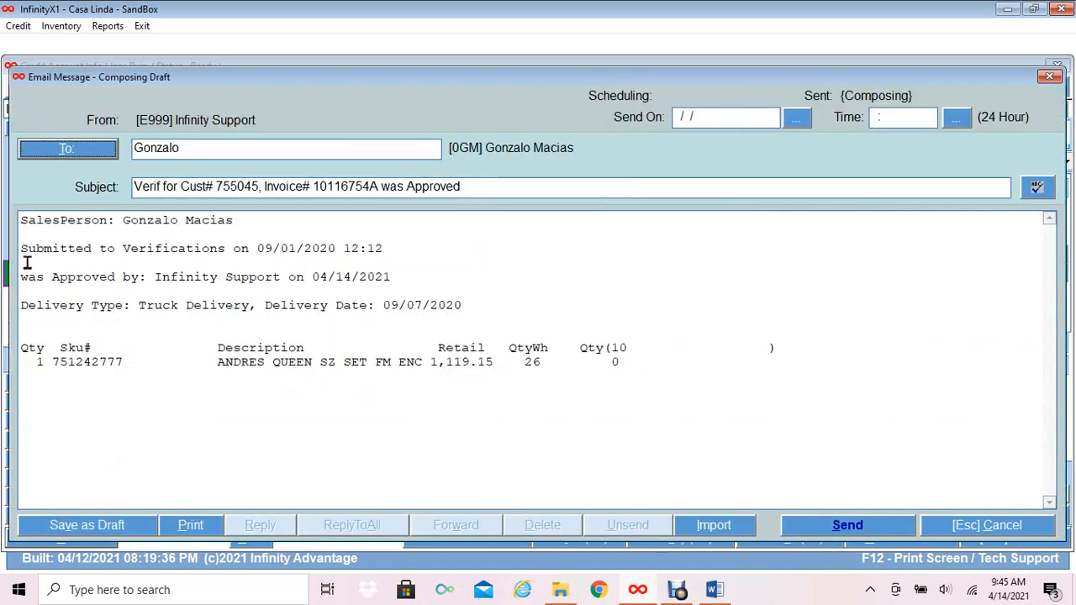
click(851, 533)
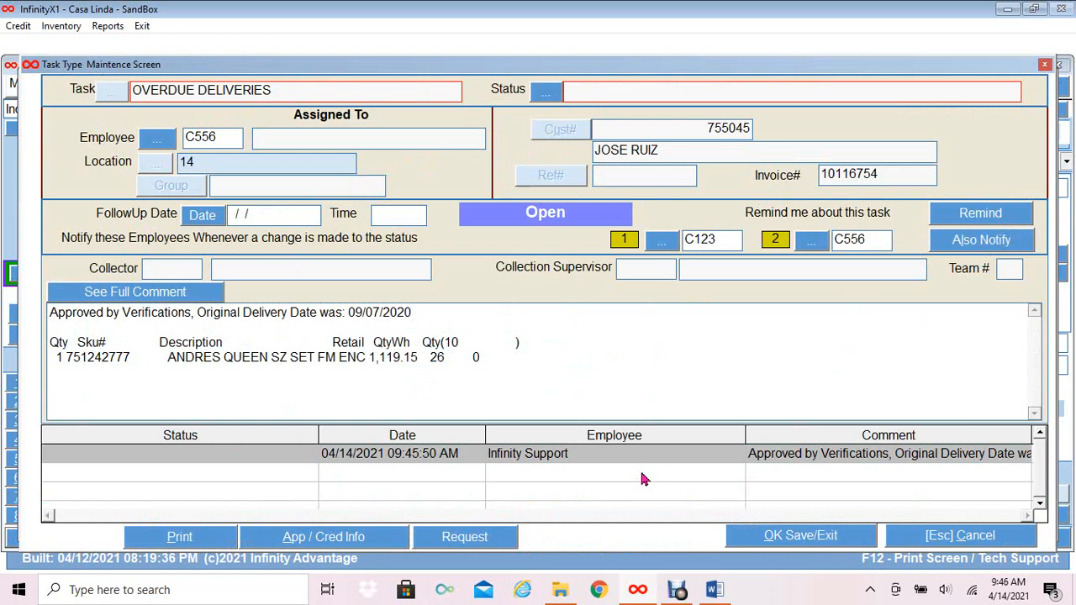
click(988, 545)
key(Escape)
key(Escape)
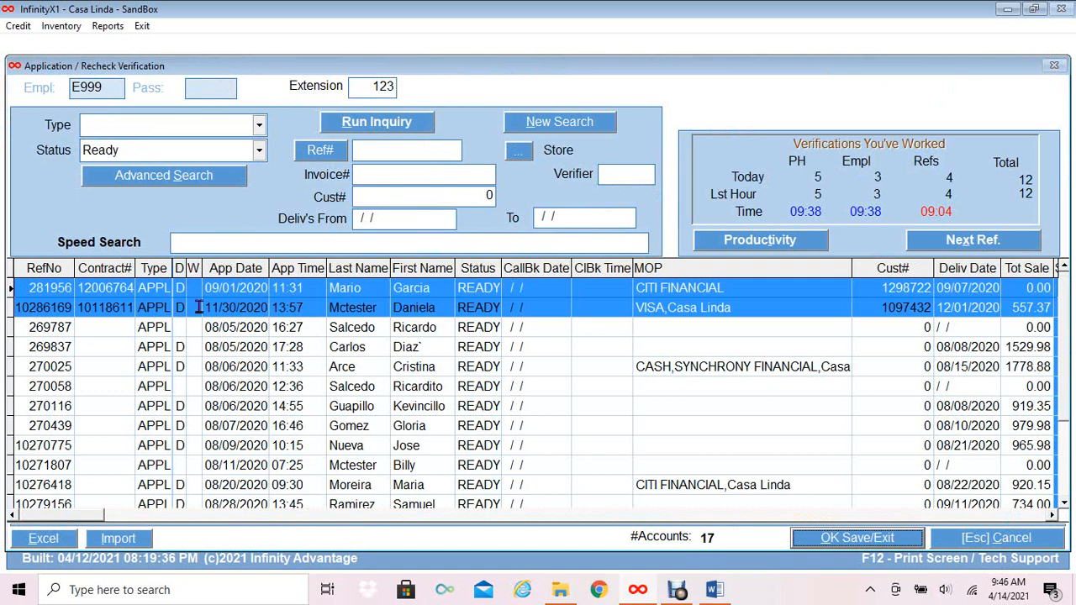
click(111, 310)
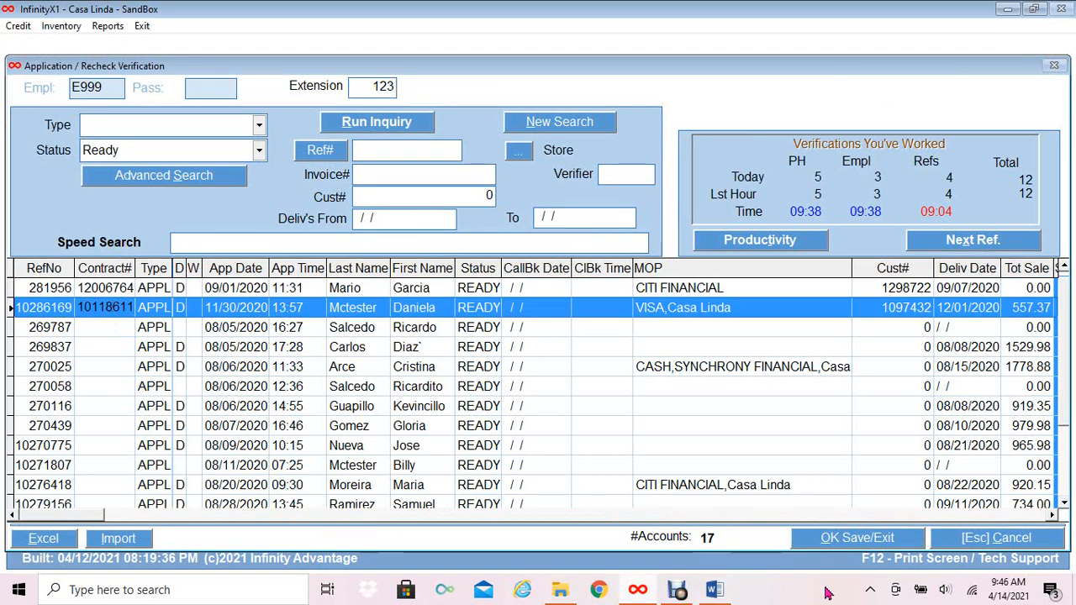
click(827, 544)
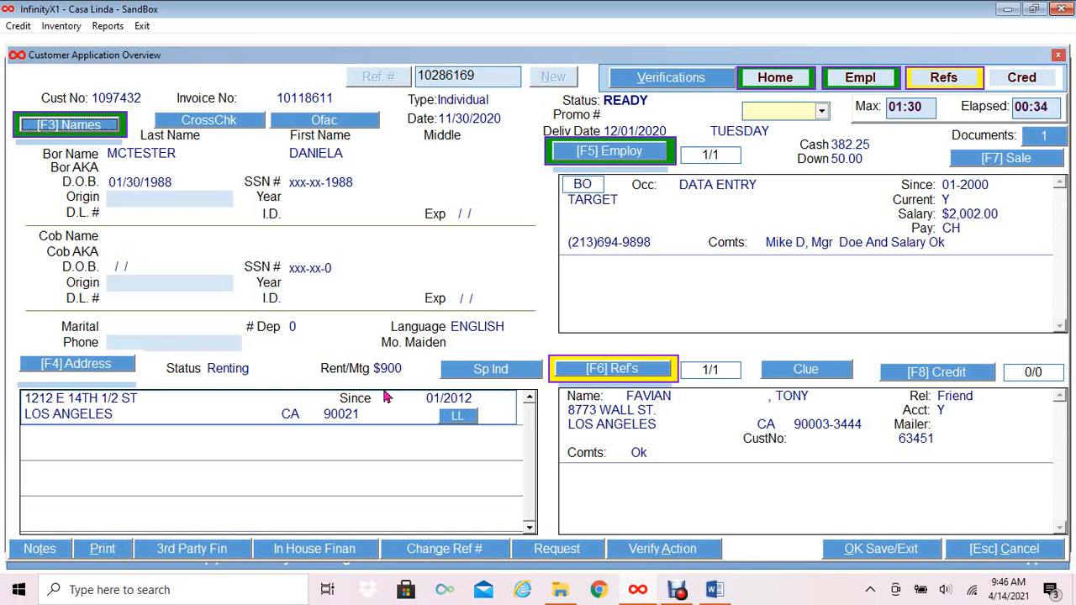
click(1049, 139)
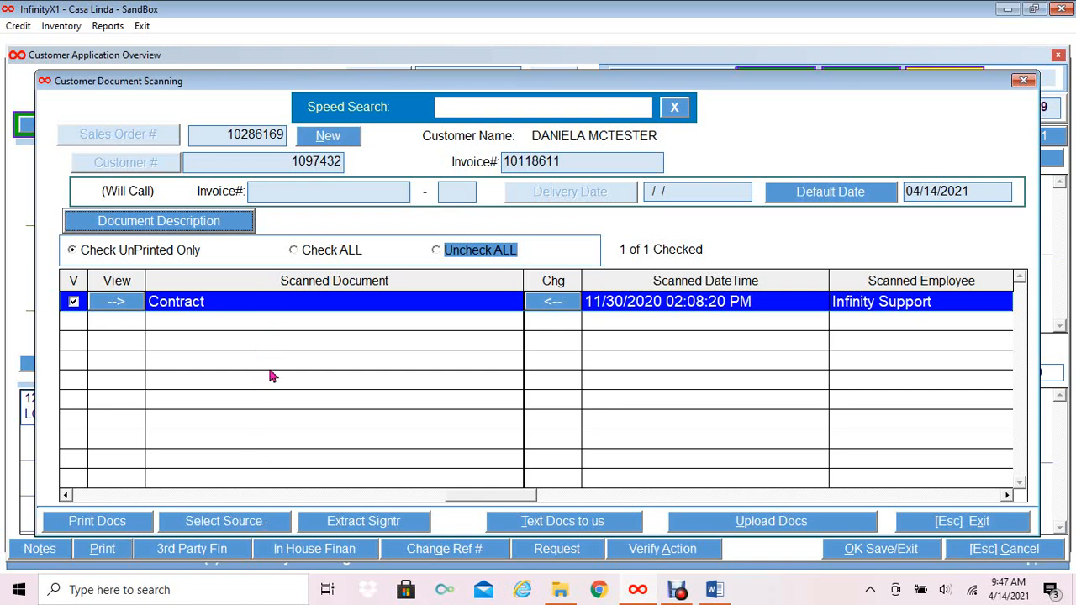
click(981, 523)
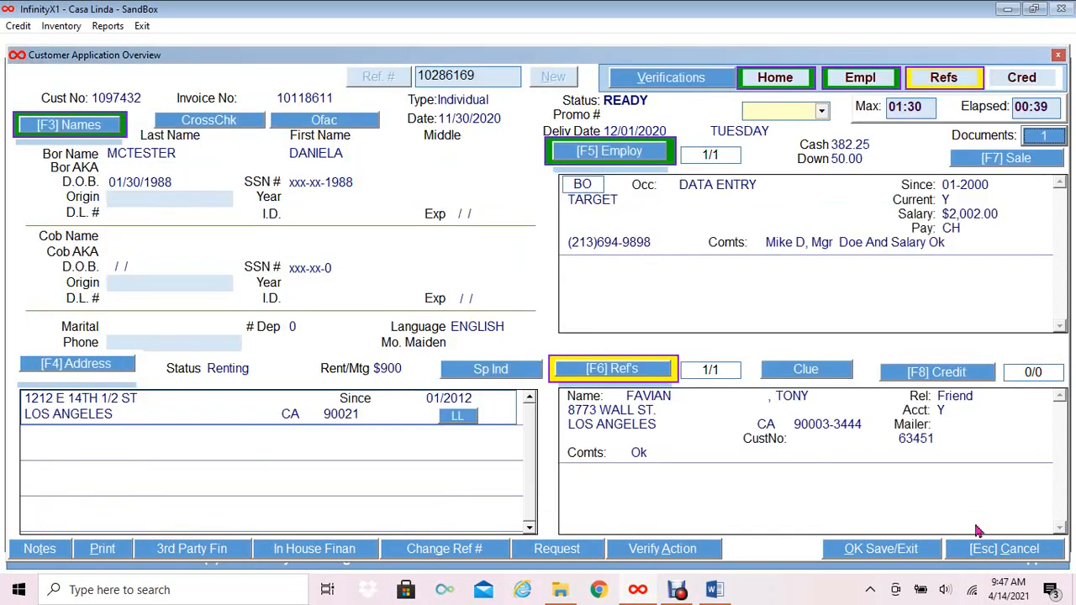
click(329, 556)
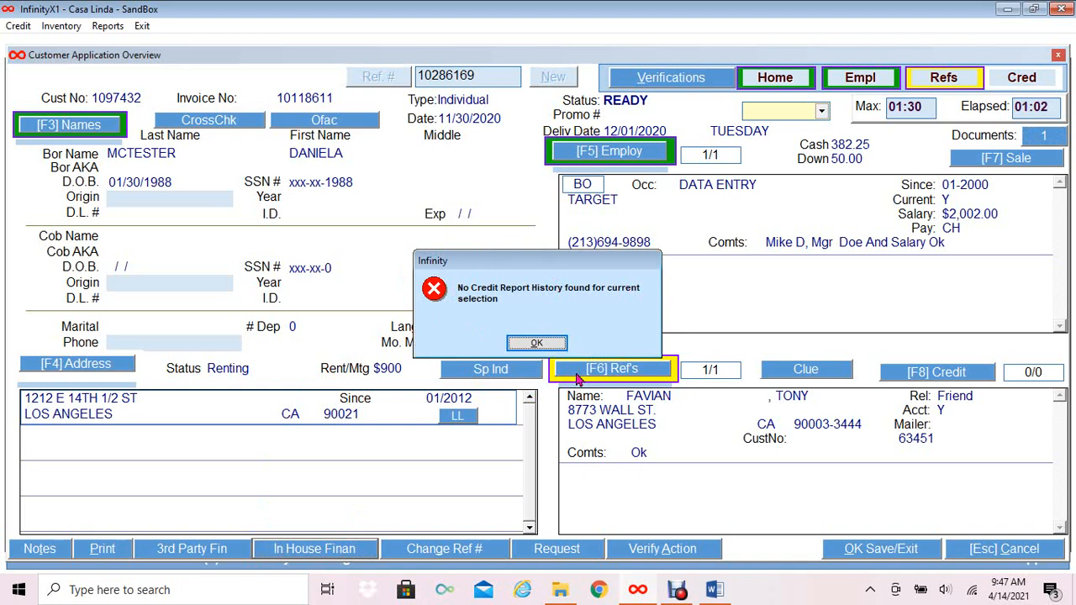
click(537, 344)
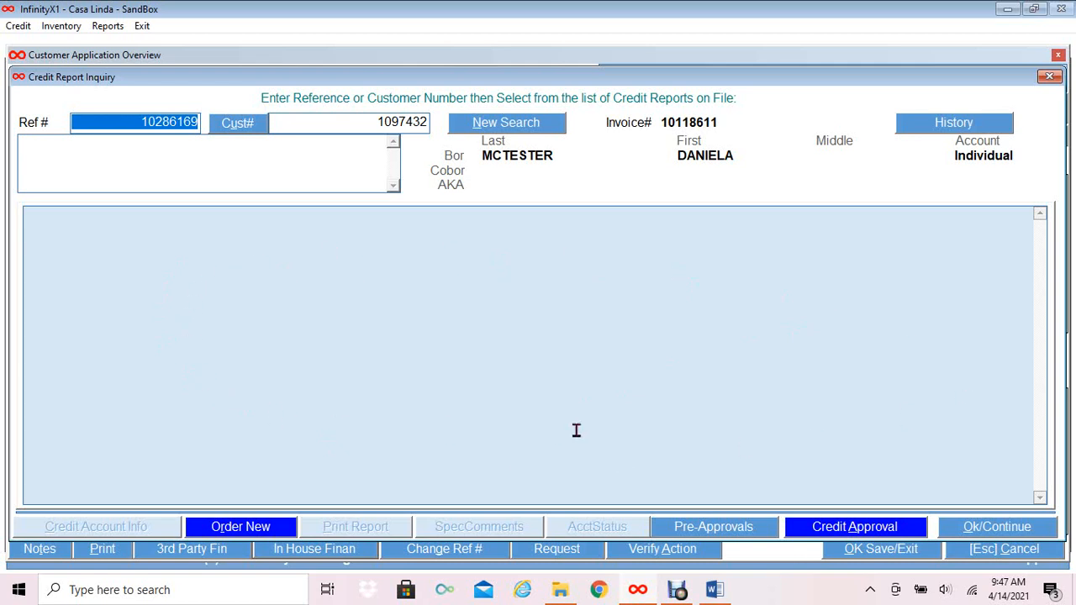
click(986, 527)
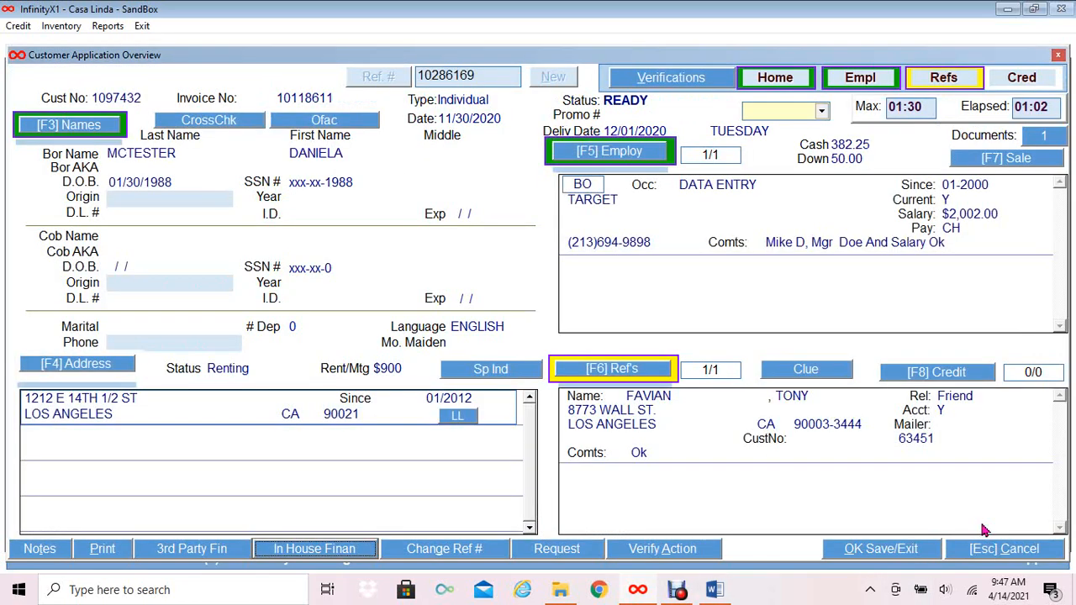
click(33, 552)
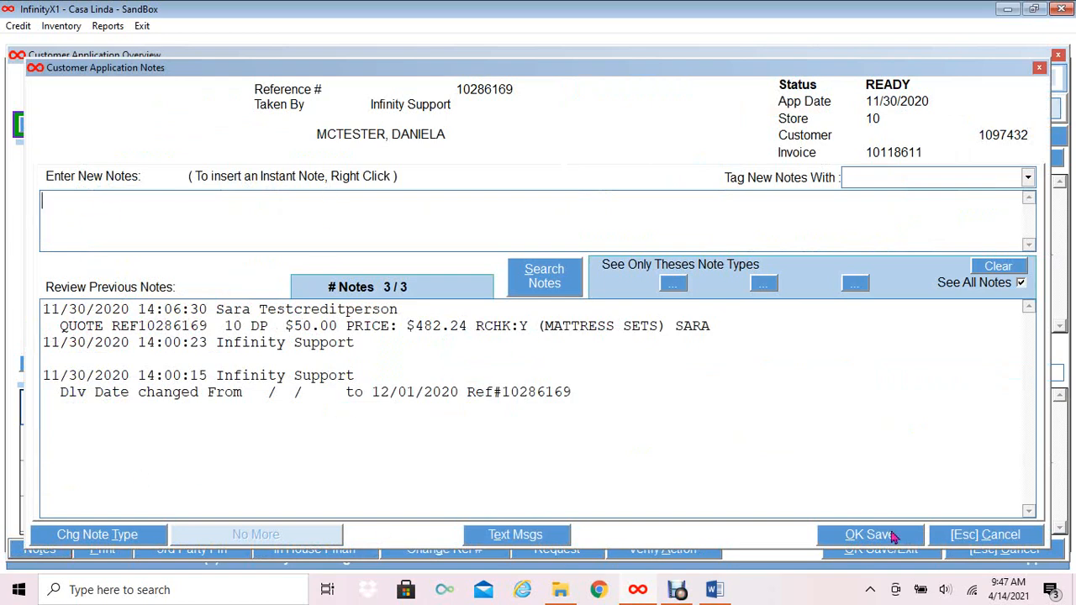
click(991, 542)
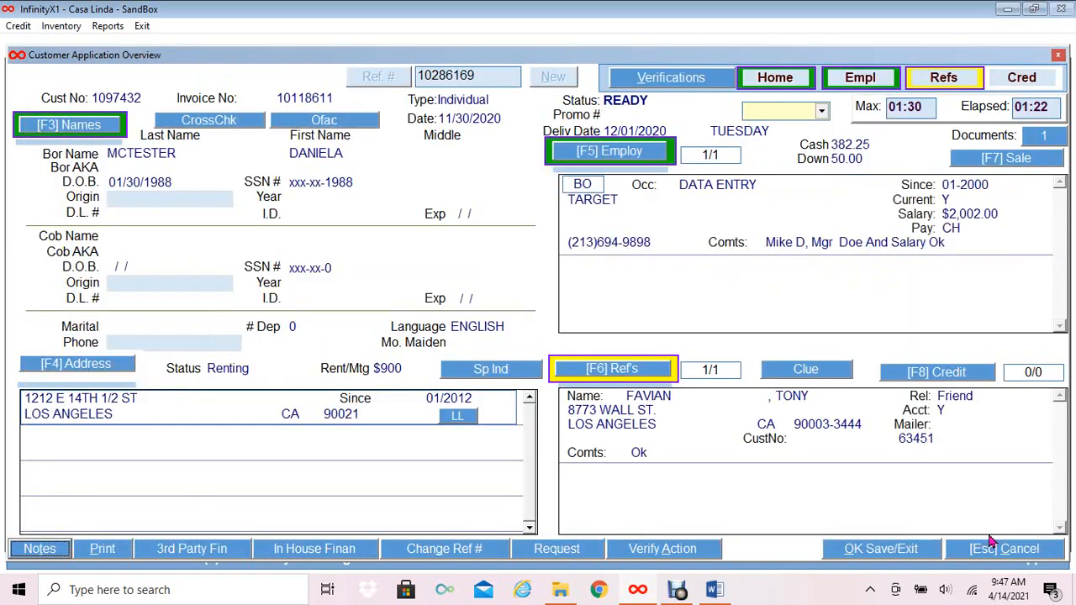
click(673, 551)
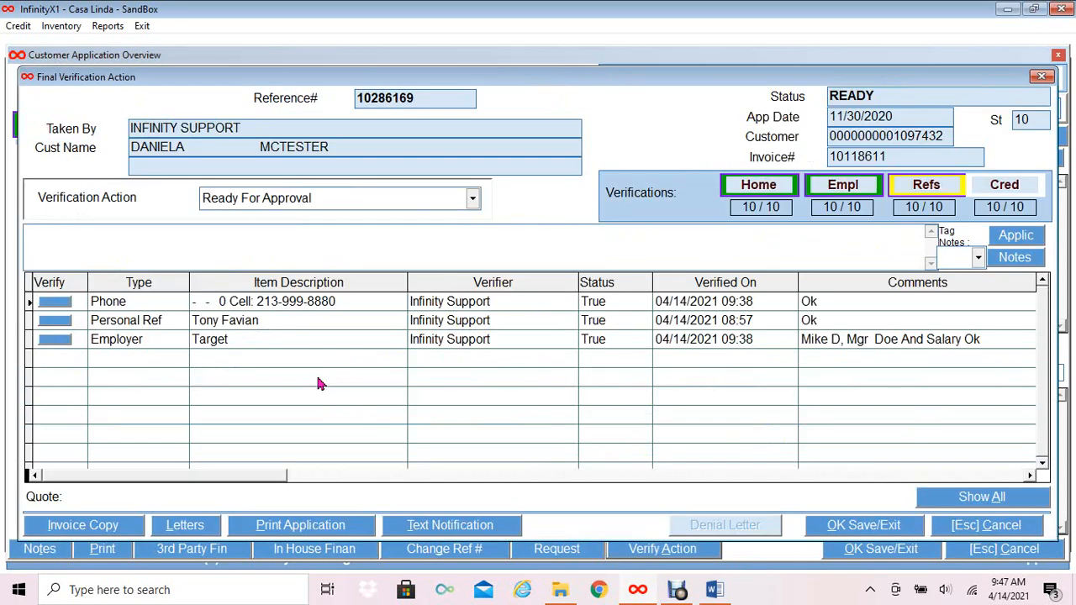
click(473, 200)
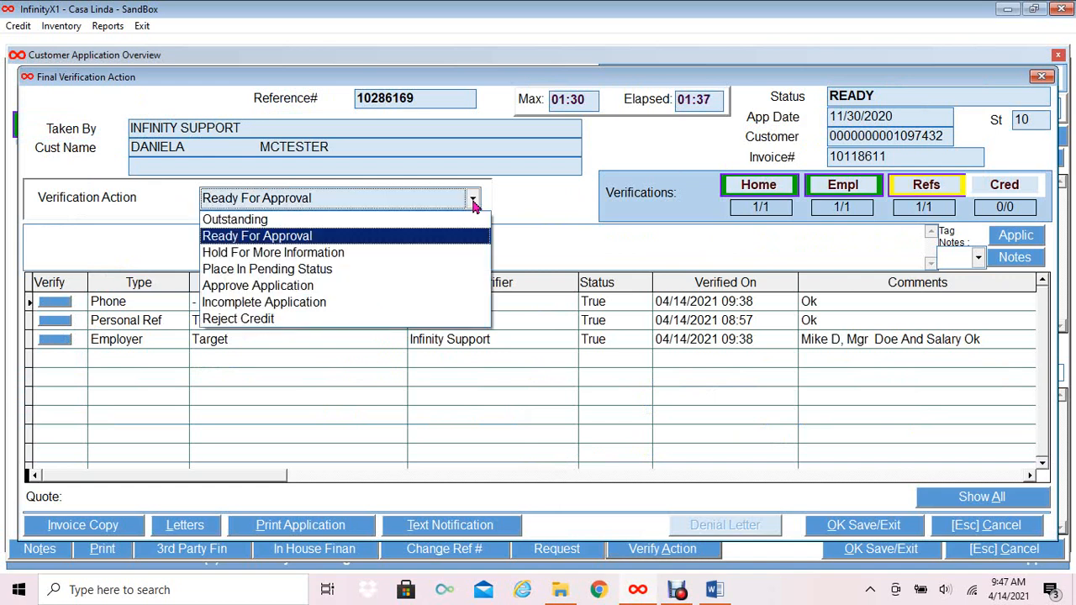
click(385, 270)
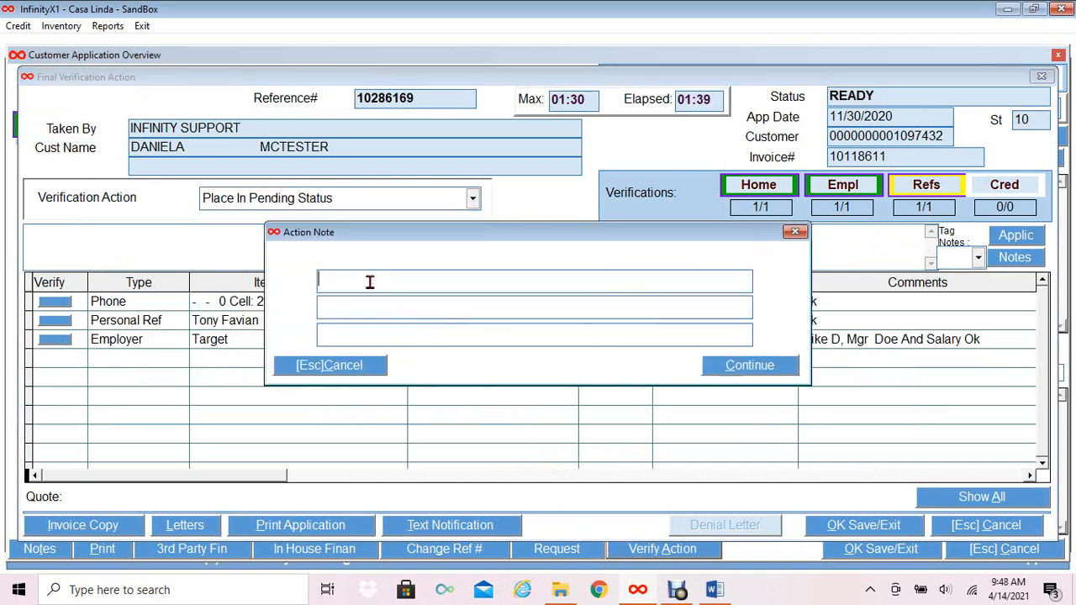
text(Pending:)
text( need additio)
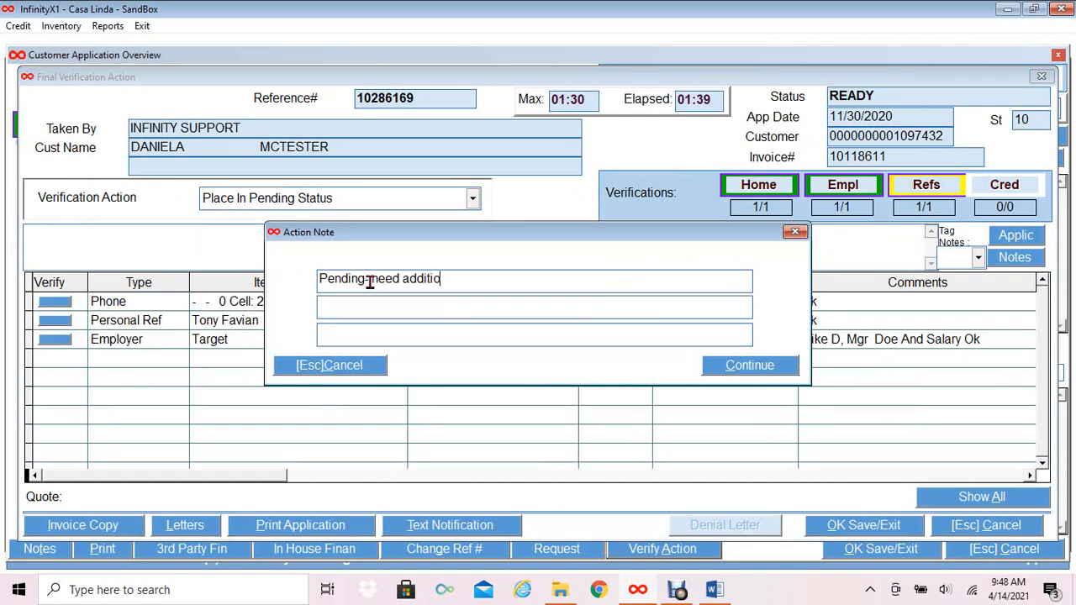
text(nal refs)
click(749, 367)
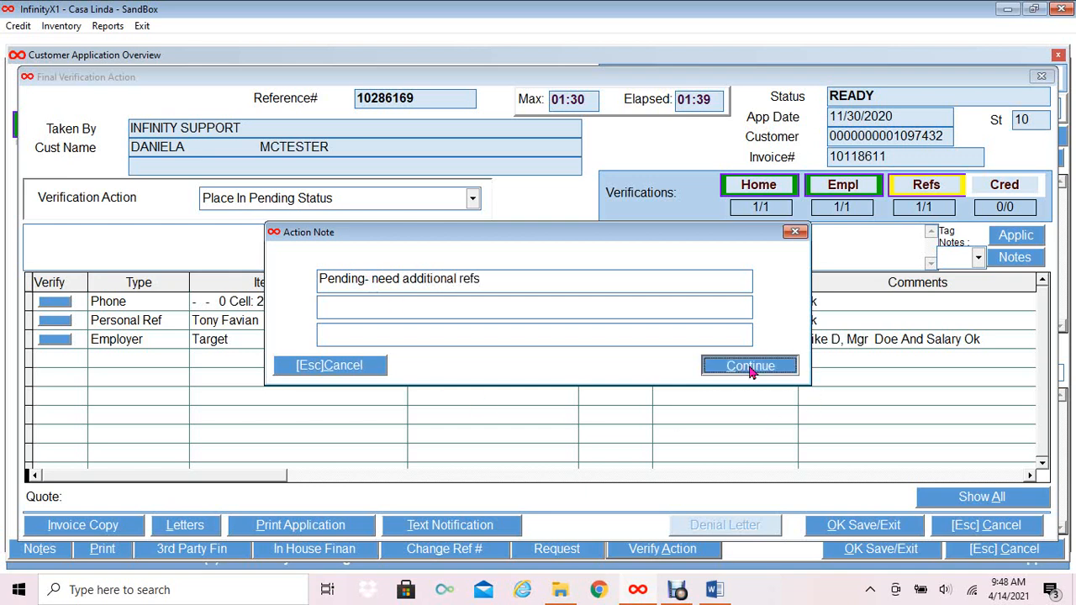
click(844, 527)
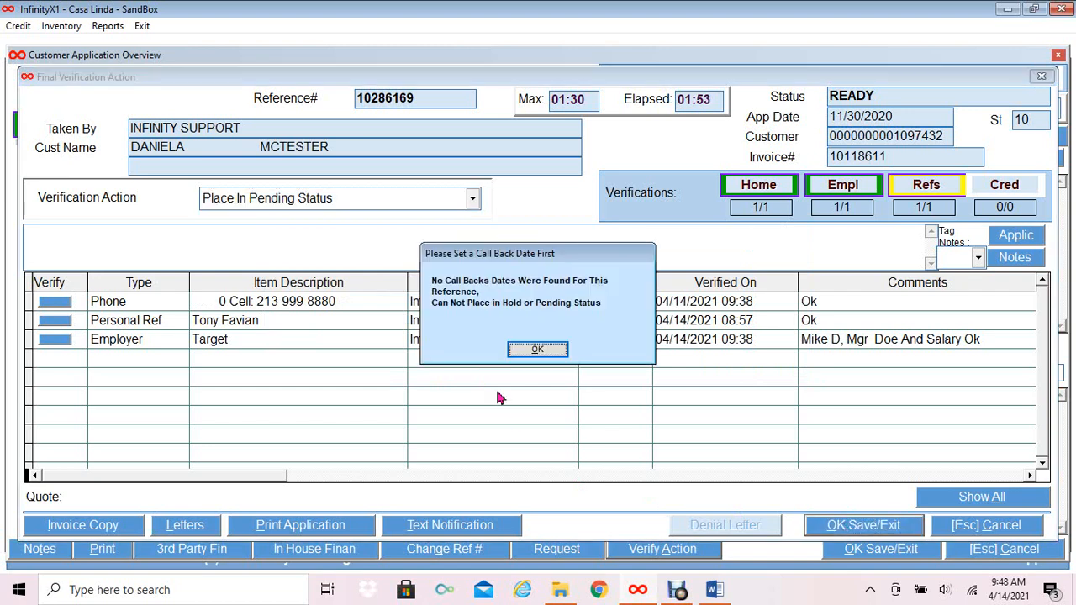
click(538, 351)
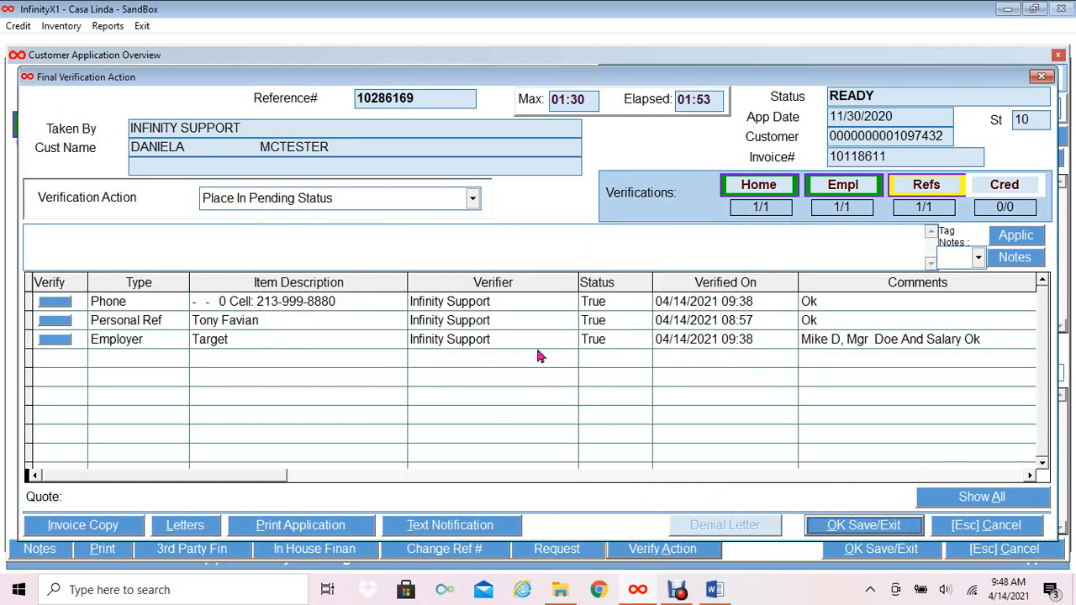
click(984, 526)
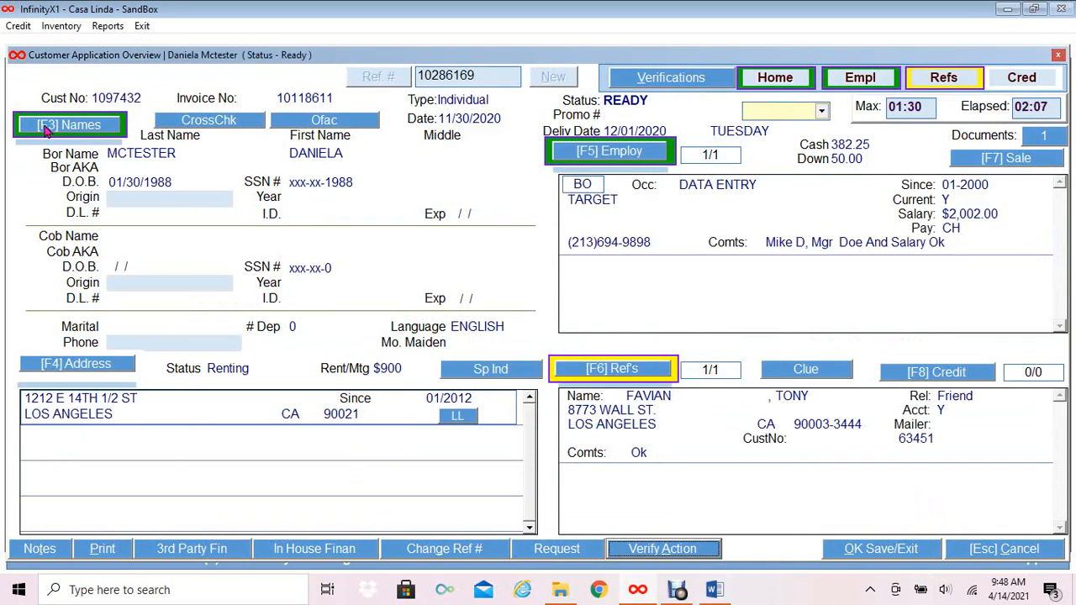
Unlock the applicant's phone verification with the password and mark the phone as True.
click(47, 128)
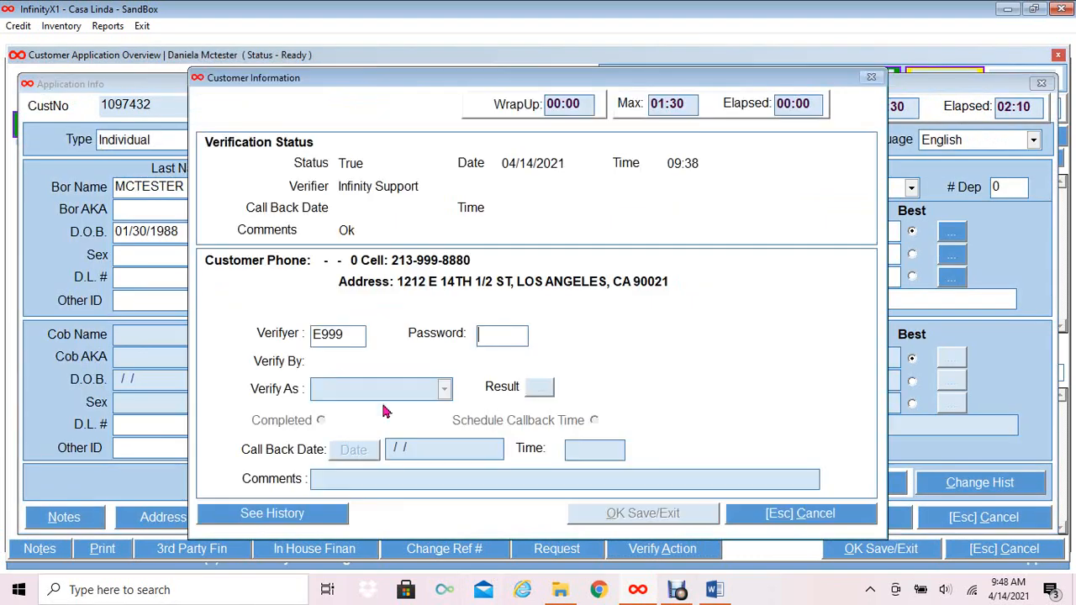
text(****)
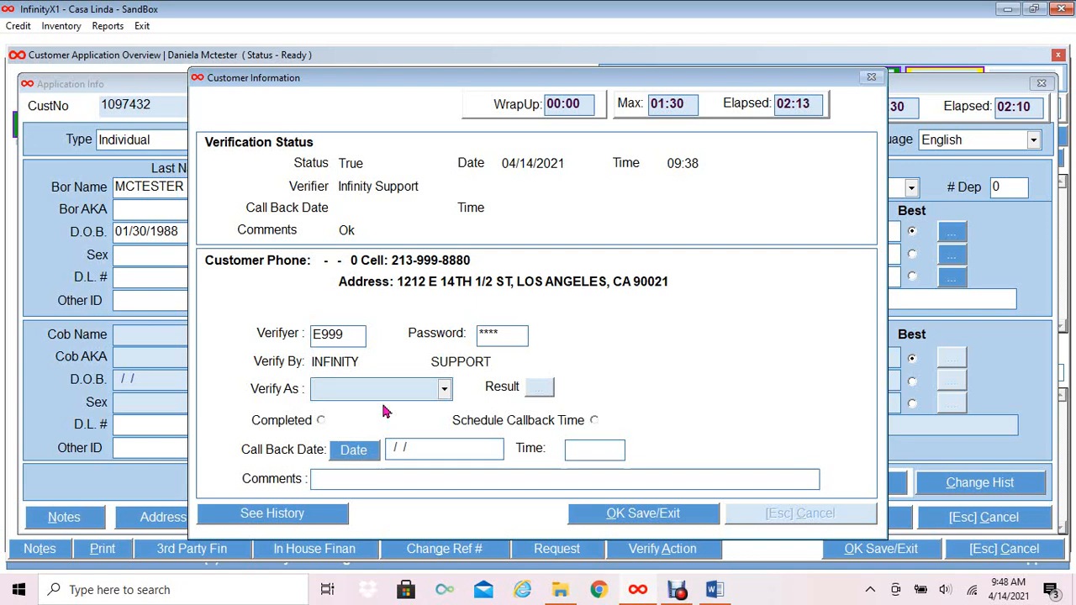
click(443, 390)
click(353, 412)
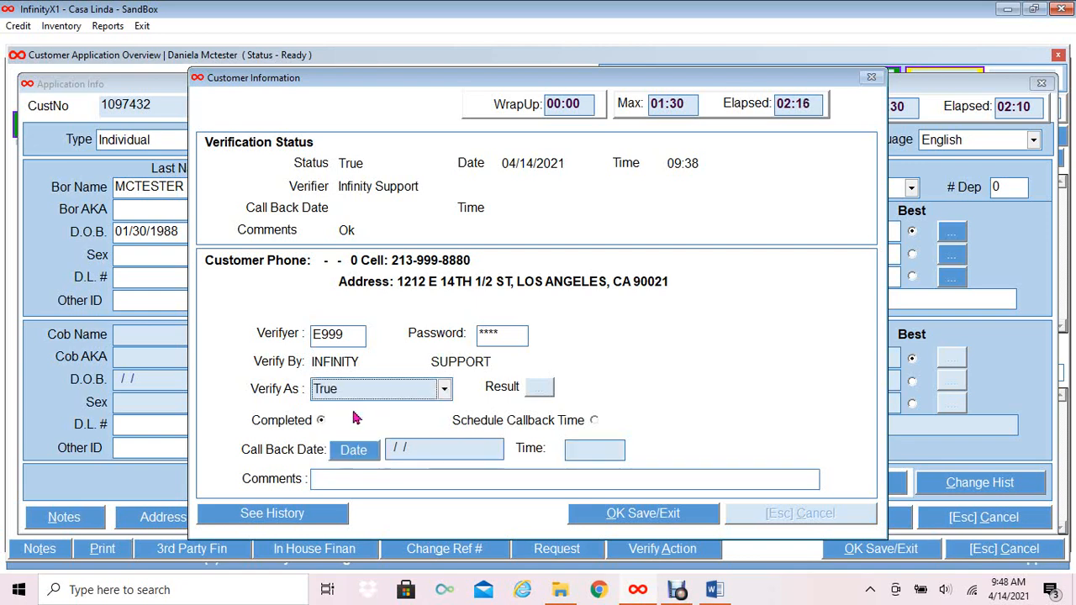
Schedule a call-back for 04/15/2021 at 12:00 with the comment 'Call for additional refs' and save.
click(594, 421)
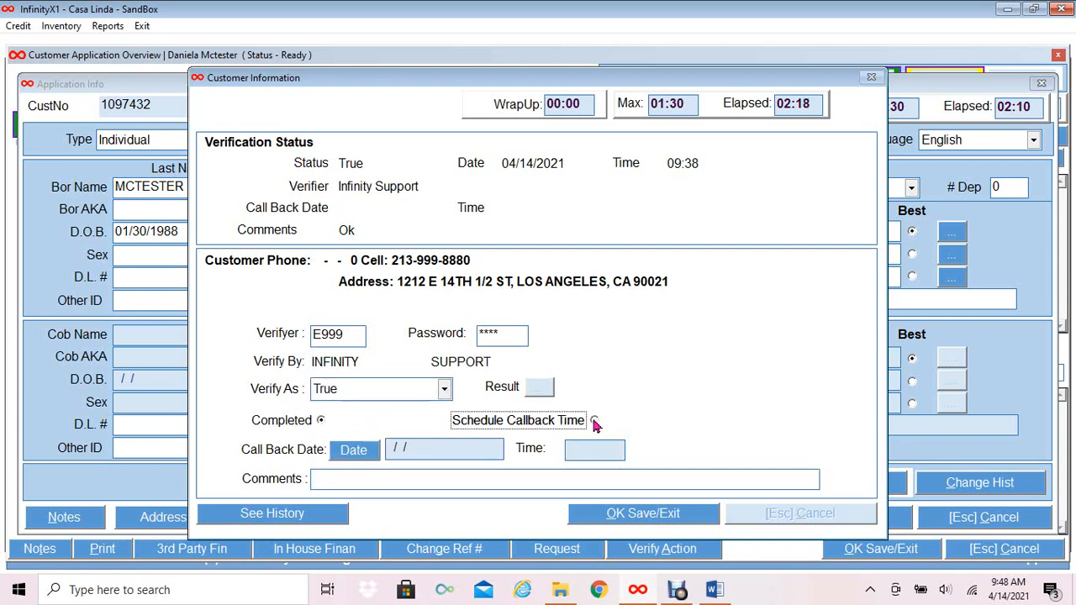
click(355, 455)
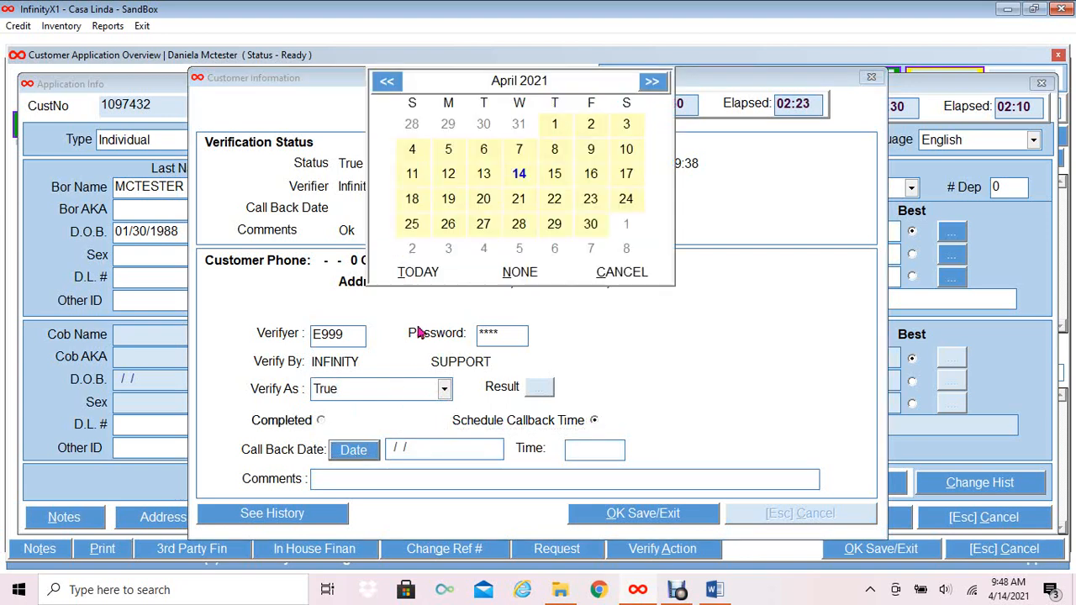
click(561, 174)
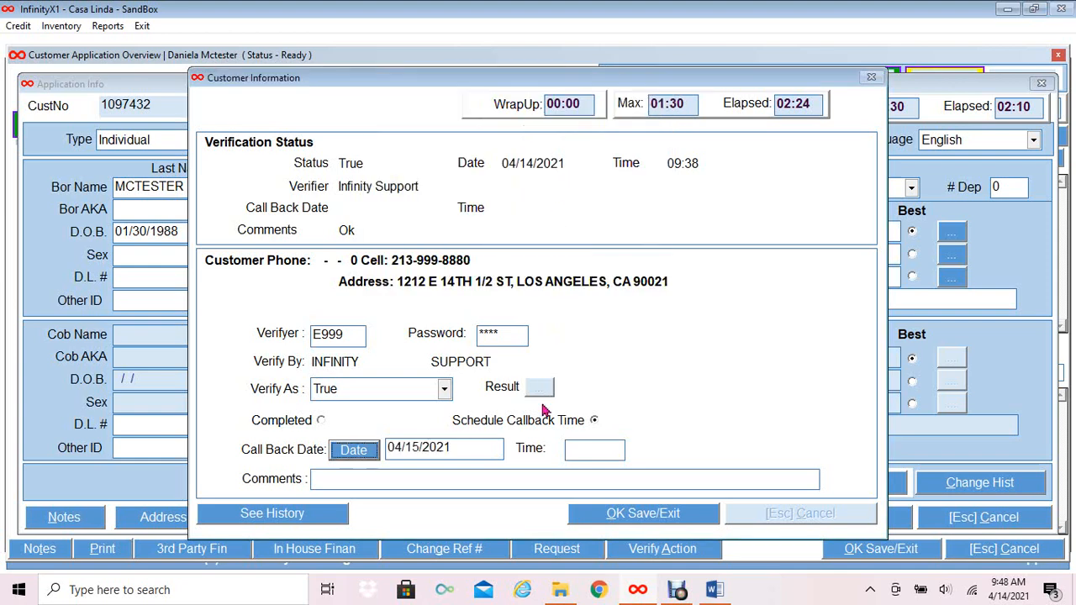
click(577, 451)
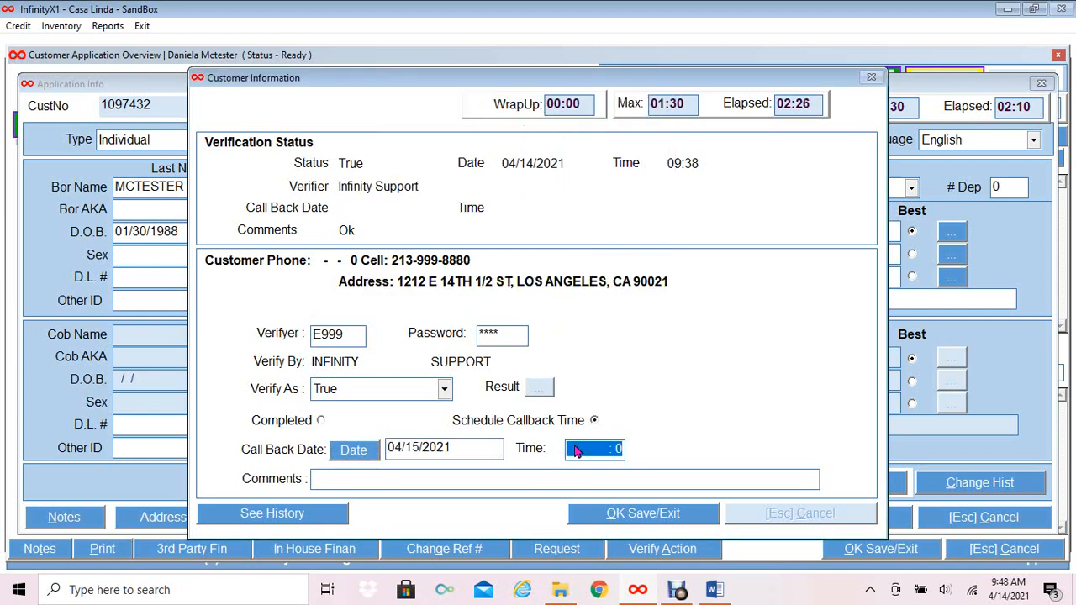
text(1200)
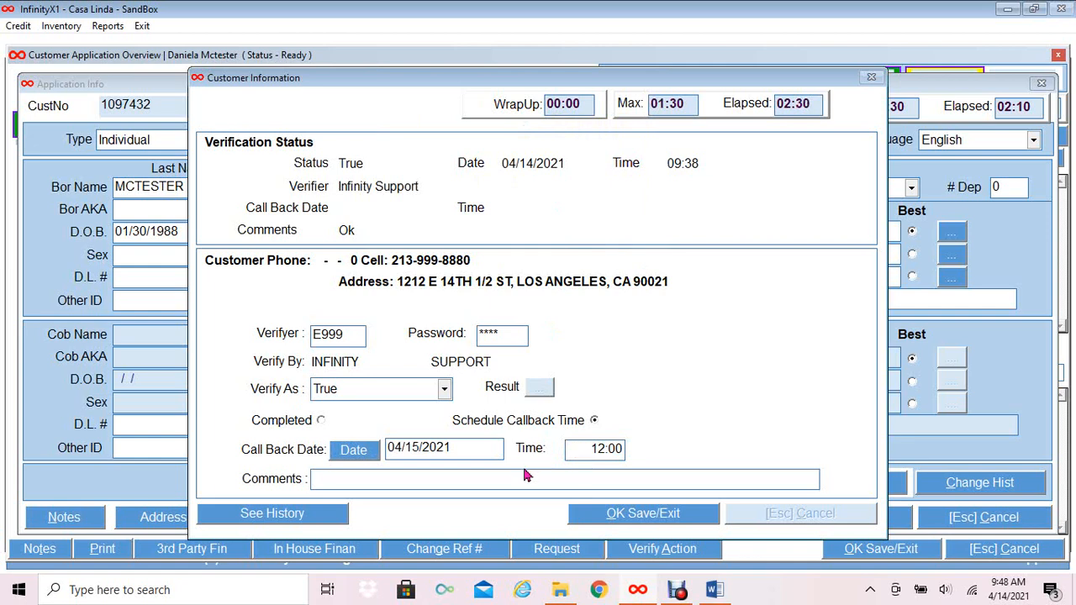
text(Call for additional ref)
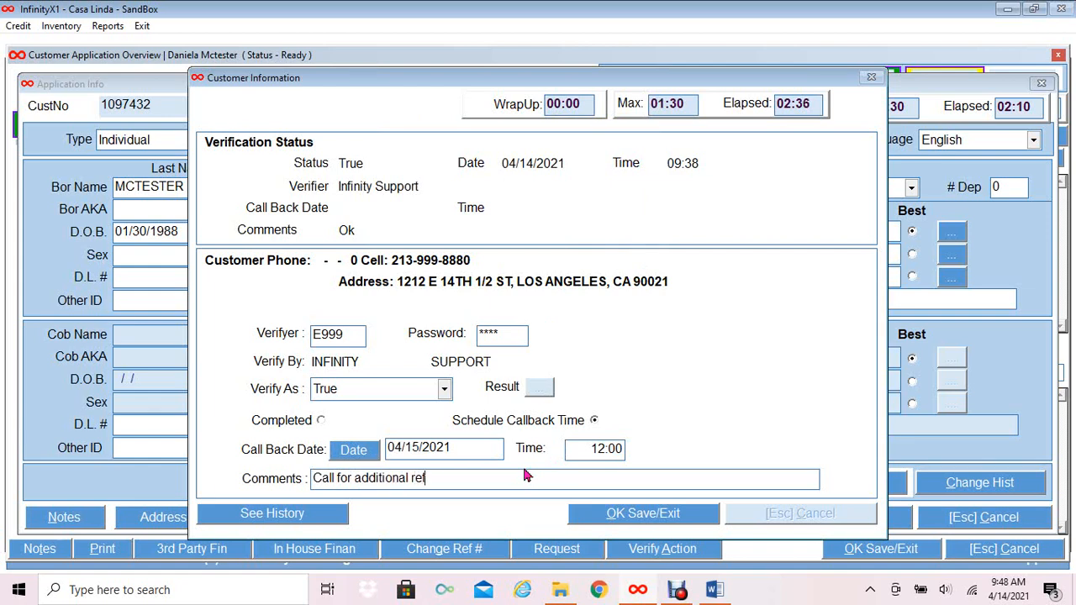
text(s)
click(694, 515)
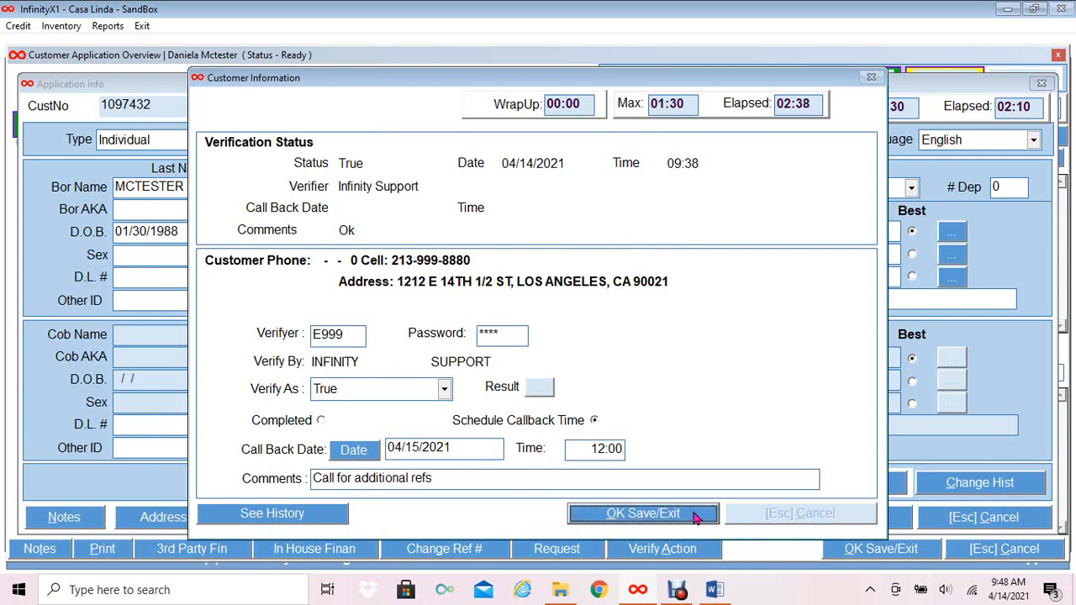
Close Application Info and choose Place In Pending Status with the note 'Pending- need additional refs'.
click(977, 523)
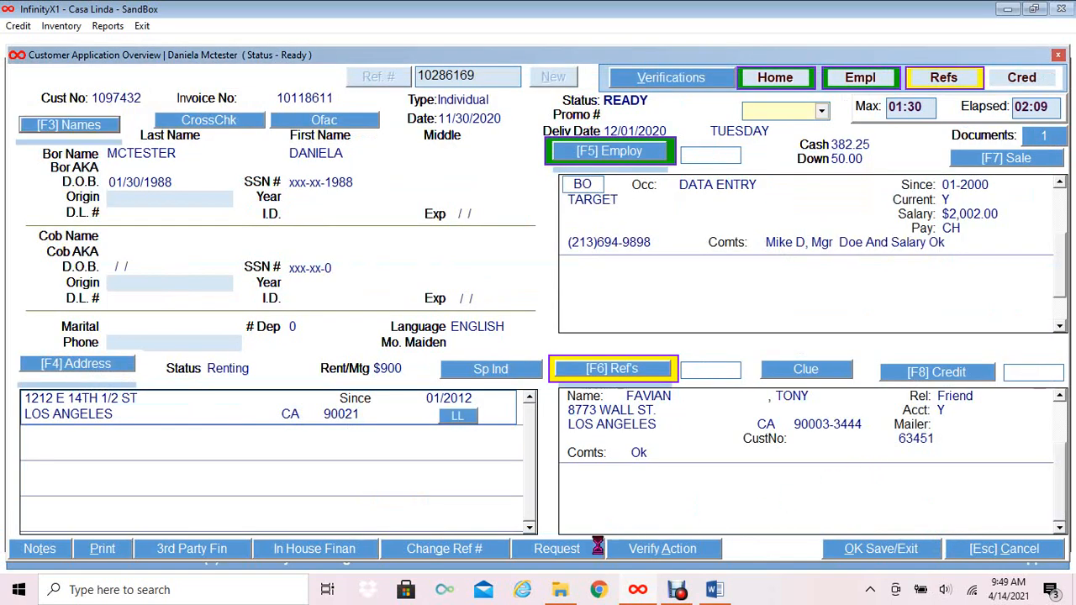
click(656, 555)
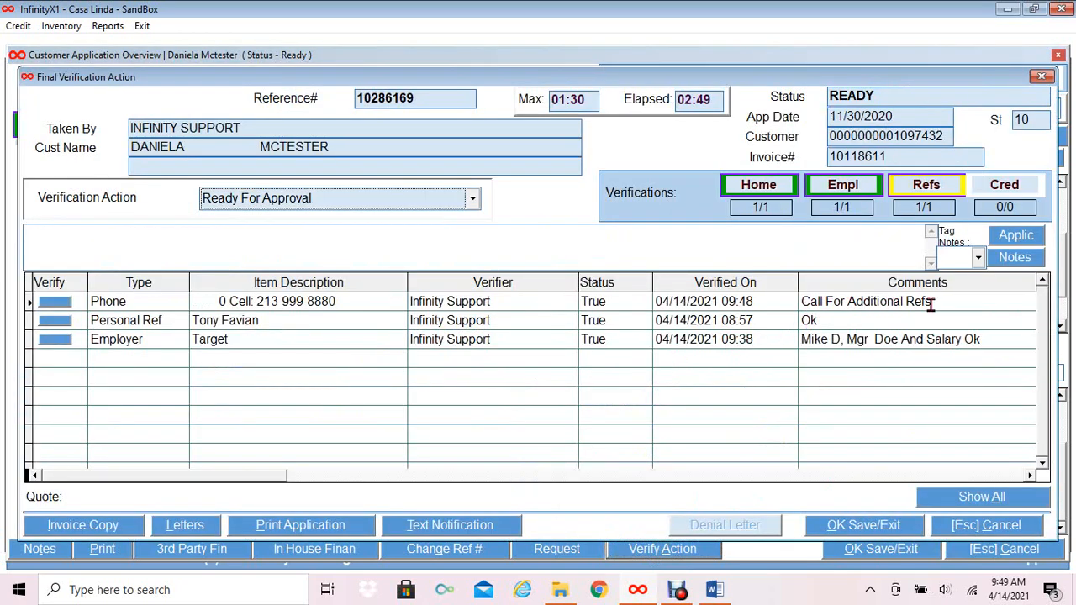
click(473, 202)
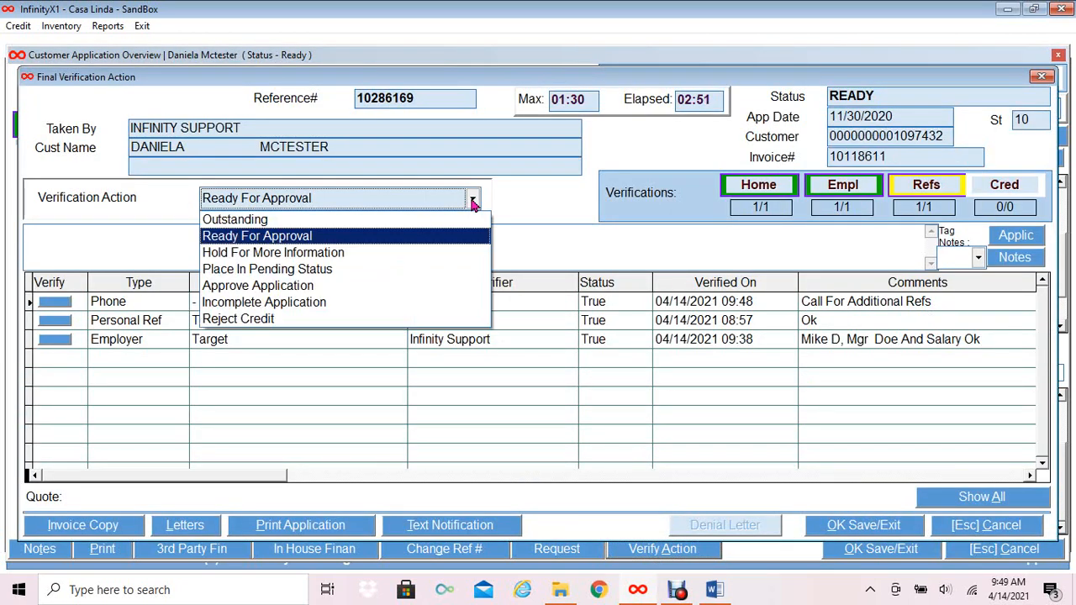
click(404, 269)
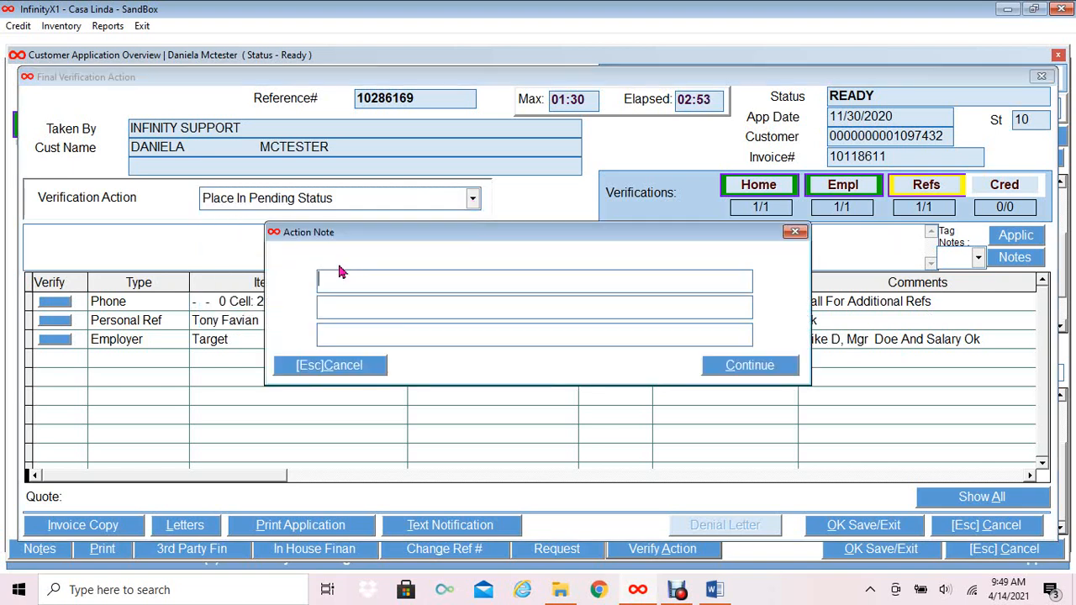
text(Pending- n)
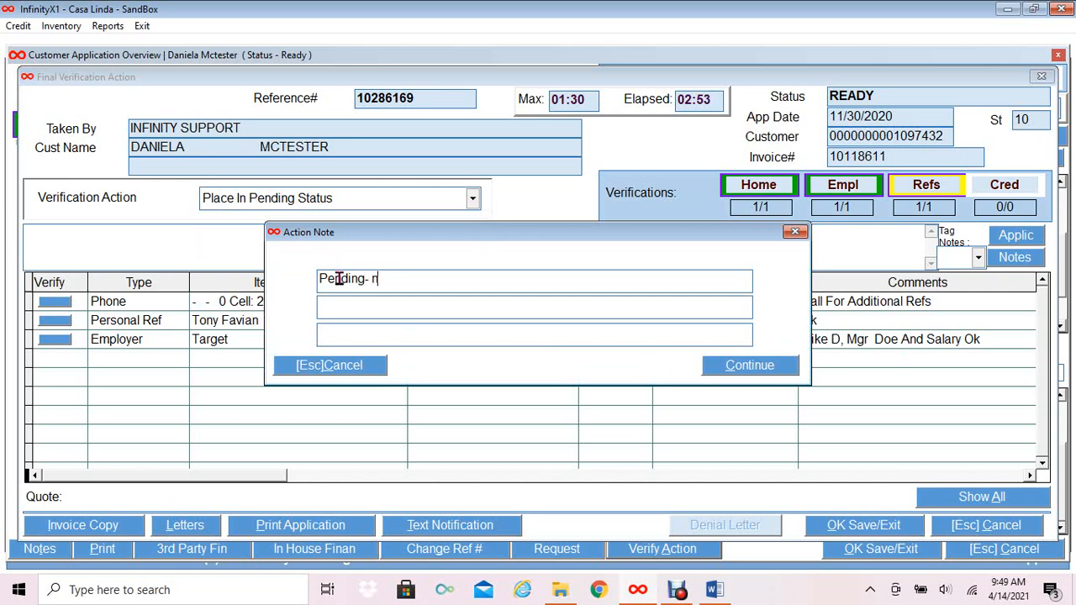
text(eed additional)
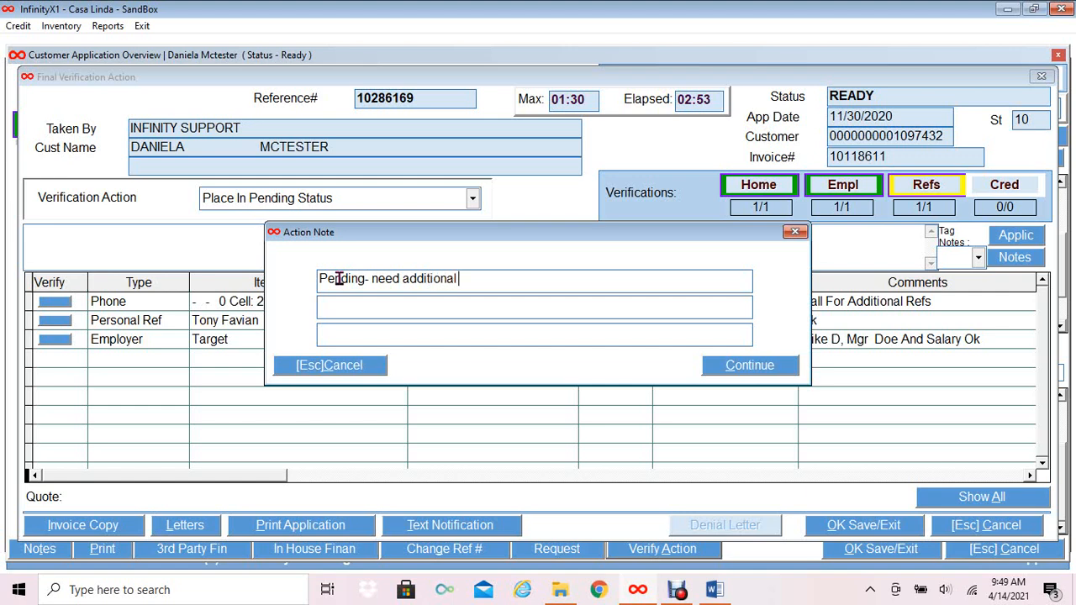
text( refs)
click(719, 361)
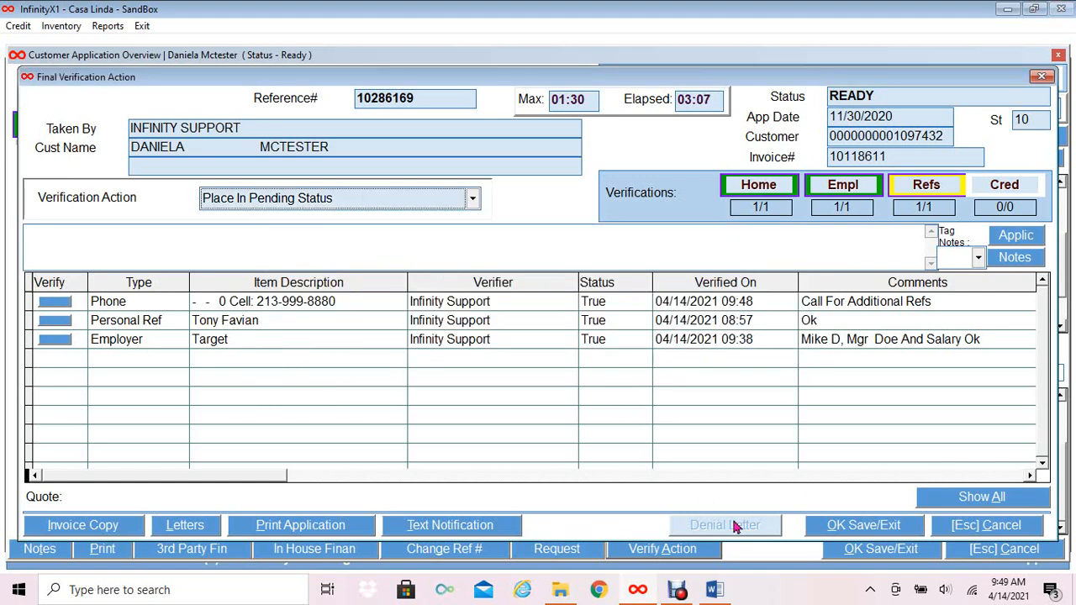
Save the pending action and send the pending-notice e-mail citing 'Pending- need additional refs'.
click(867, 532)
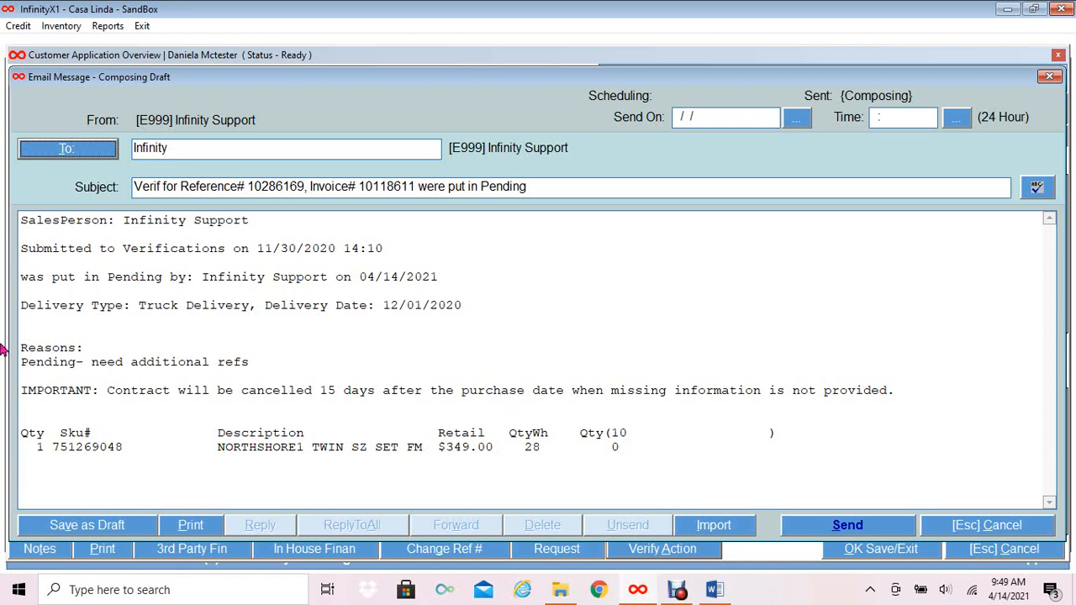
click(27, 358)
drag(27, 358, 321, 365)
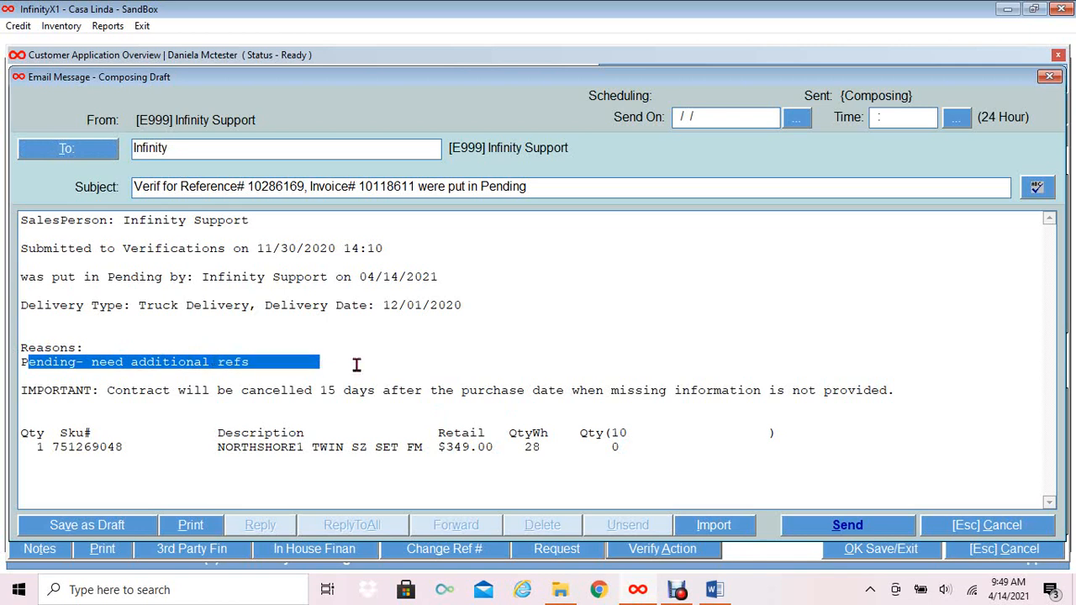
click(361, 365)
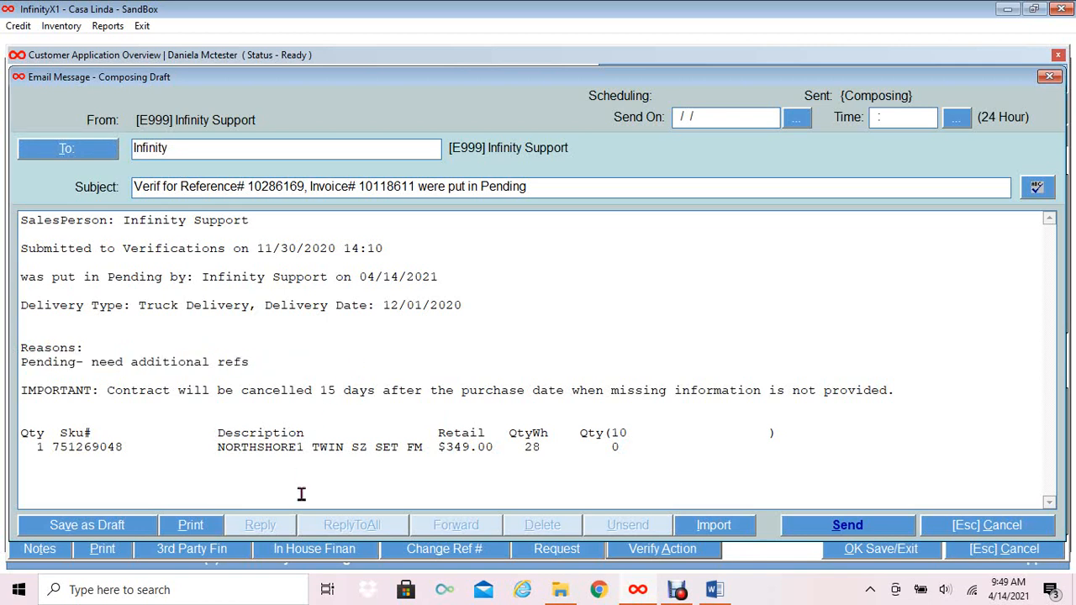
click(845, 532)
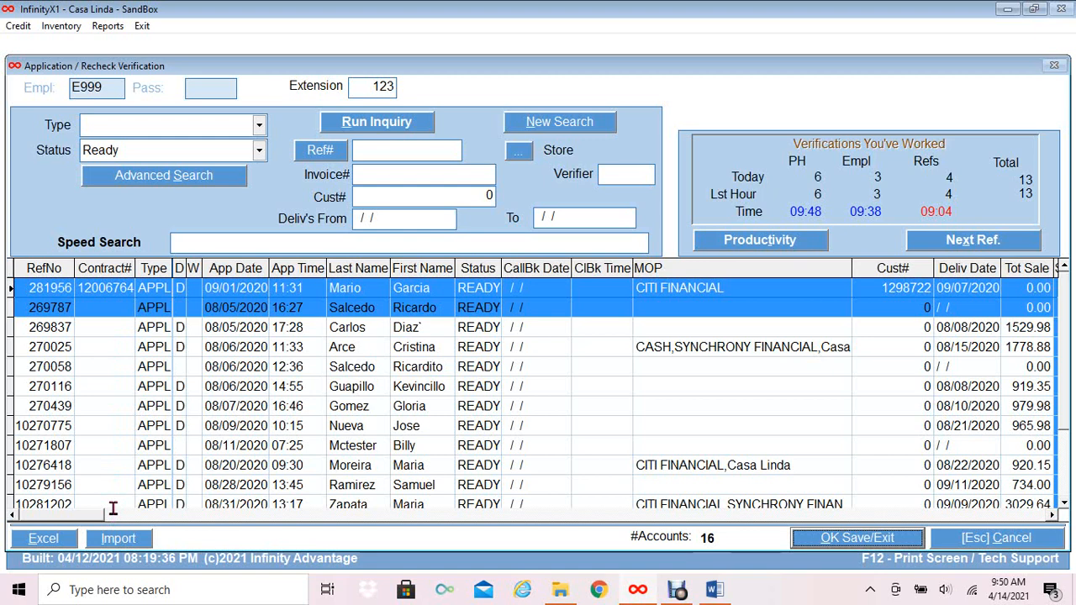
Open the 08/05/2020 16:27 application of a self-employed applicant earning $2,167.00.
click(99, 308)
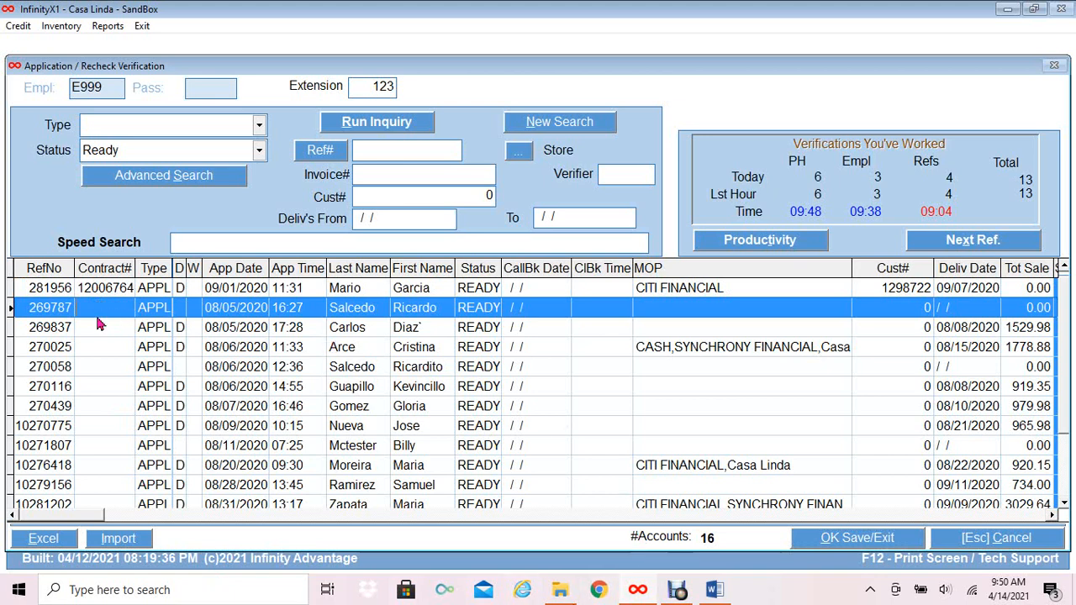
click(813, 540)
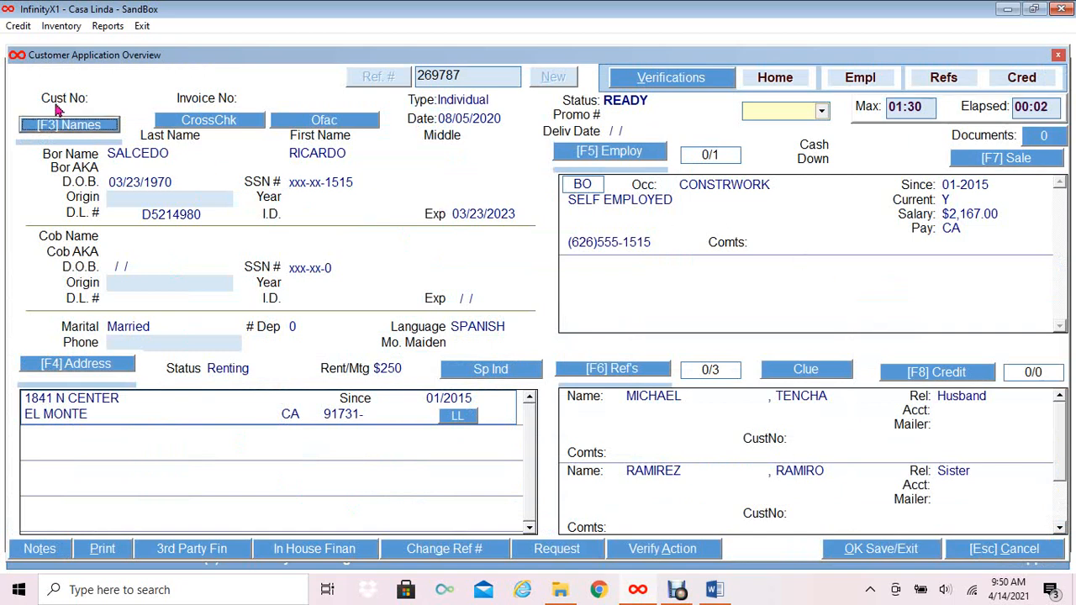
Set the verification action to Incomplete Application with the note 'process was not complete'.
click(698, 555)
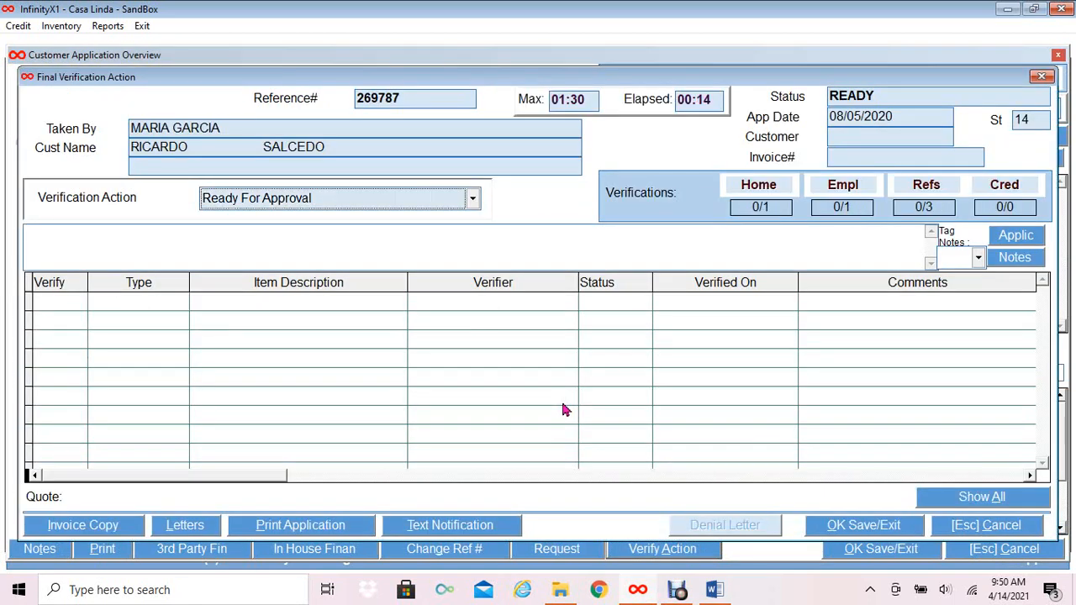
click(472, 200)
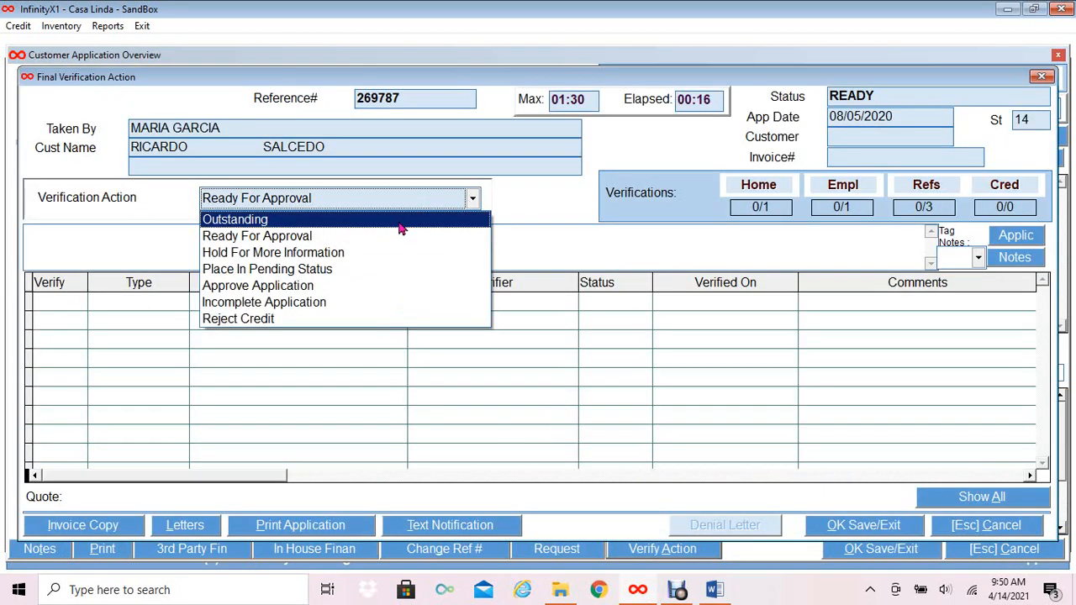
click(298, 302)
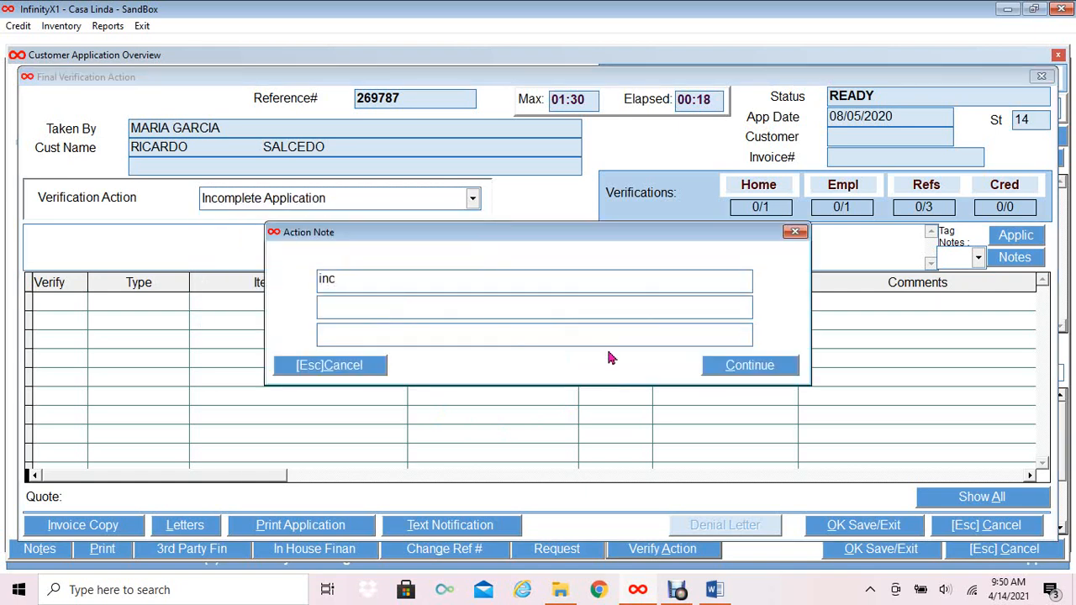
text(process was not com)
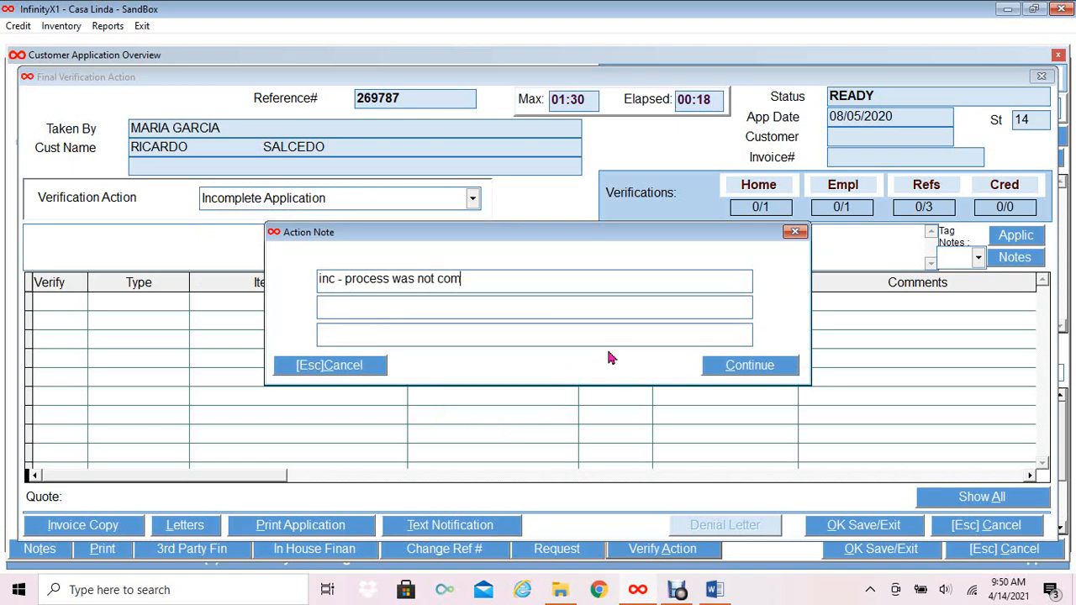
text(plete)
click(751, 366)
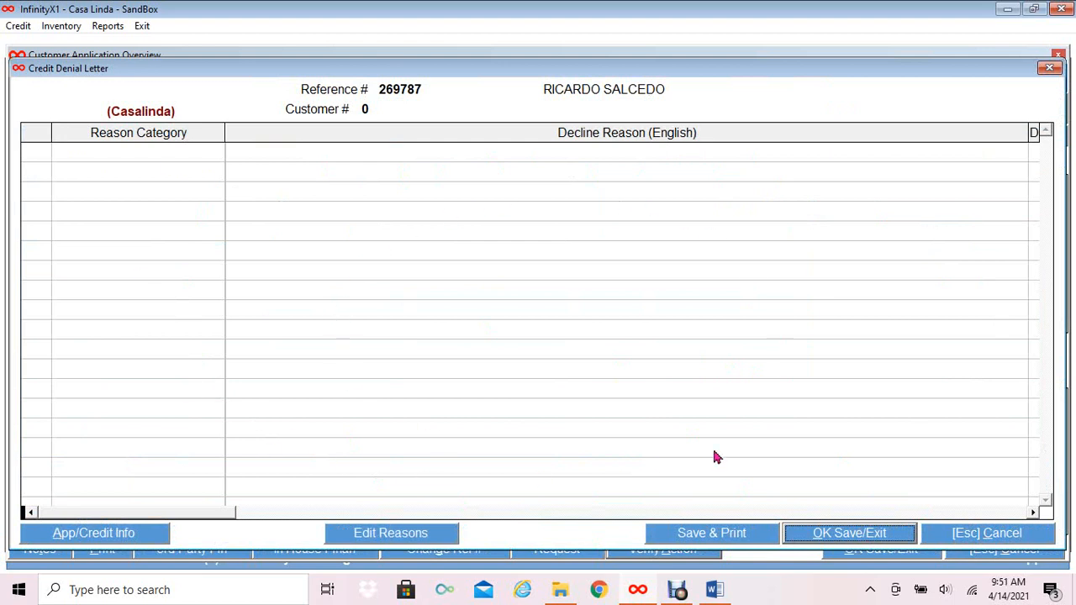
Discard the credit denial letter unsaved and save the incomplete status, leaving 15 Ready accounts.
click(1017, 542)
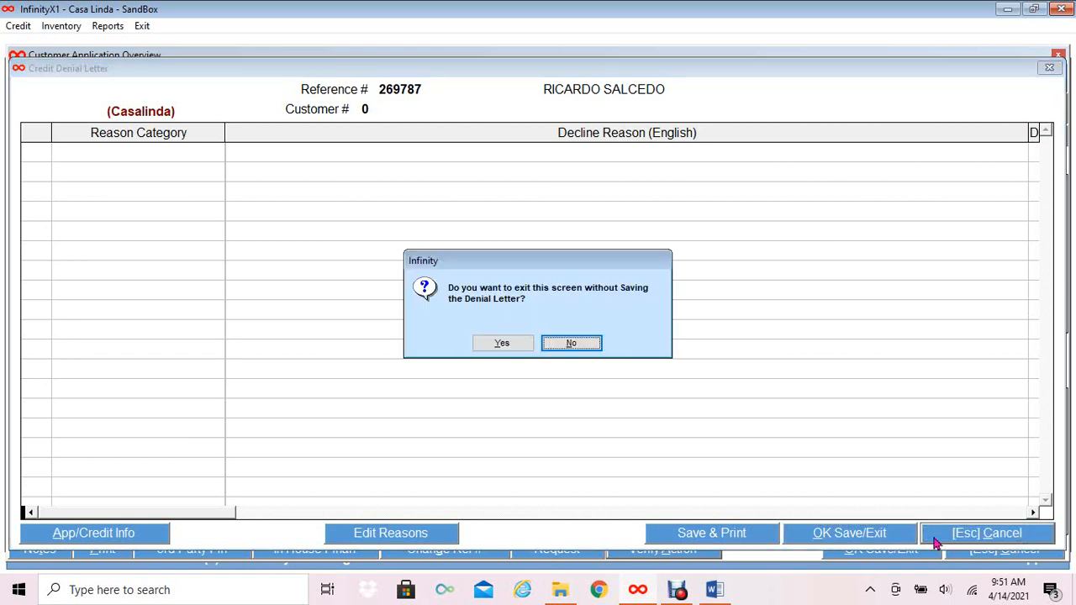
click(492, 345)
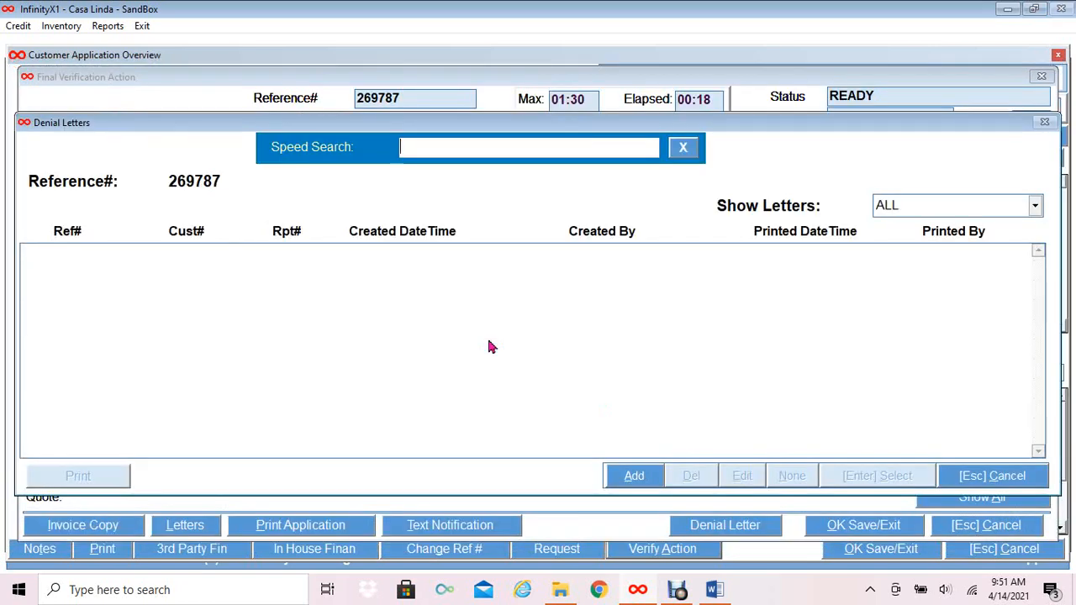
click(982, 481)
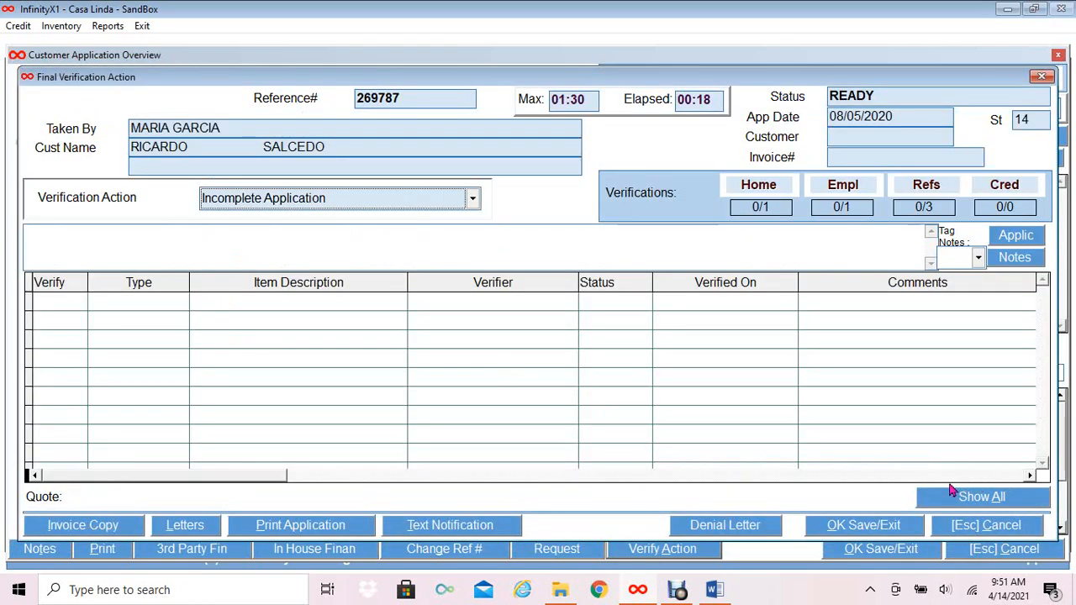
click(837, 528)
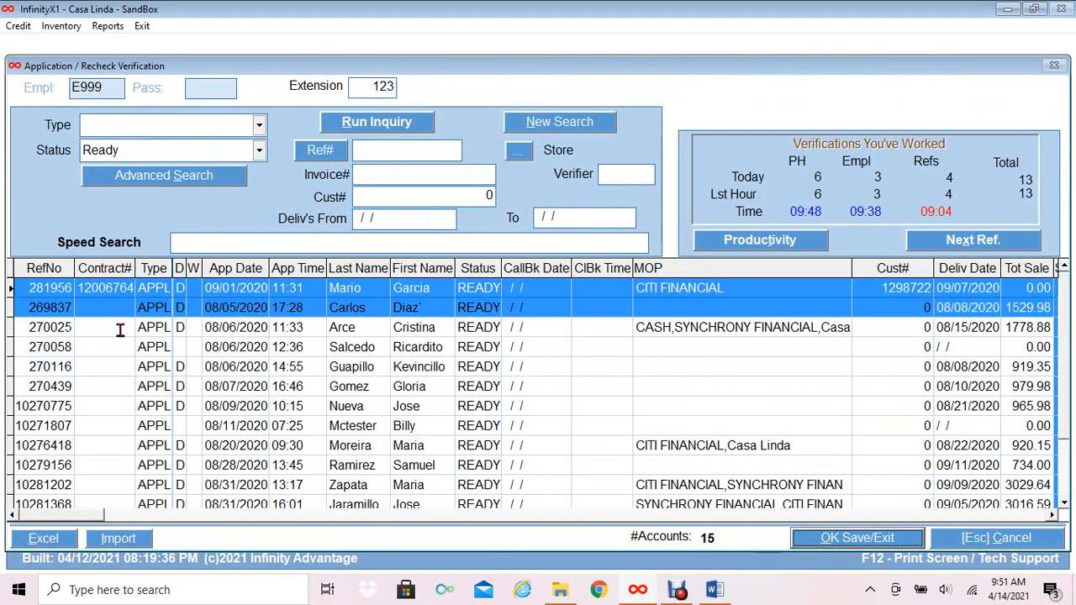
Open the 08/06/2020 14:55 application of a self-employed ACC-MGR with 819.36 cash down.
click(103, 360)
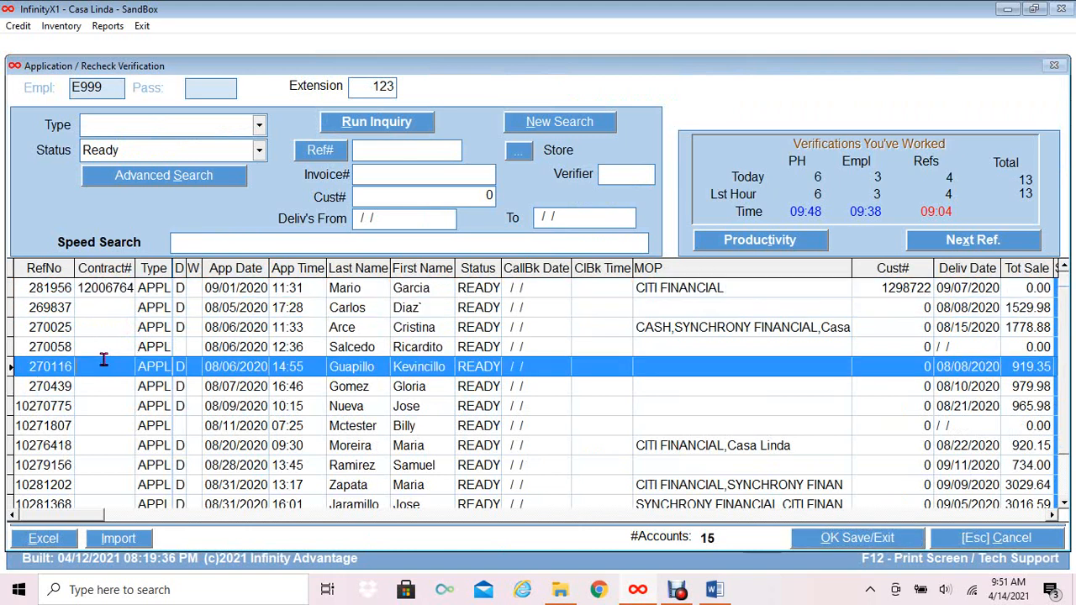
click(843, 542)
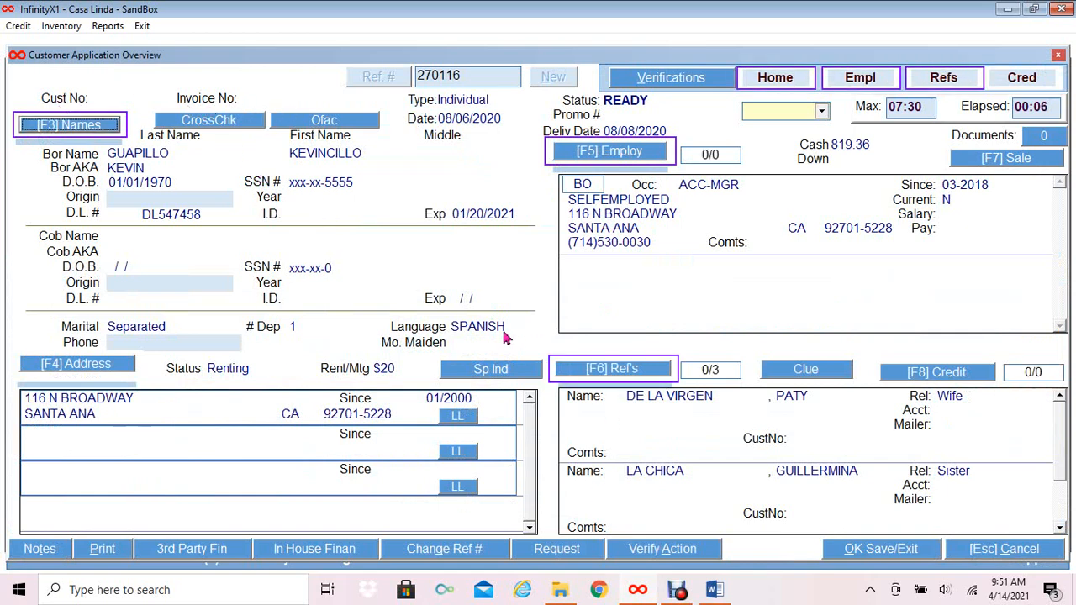
Approve the 08/06/2020 14:55 application and save, reducing the Ready queue to 14 accounts.
click(685, 550)
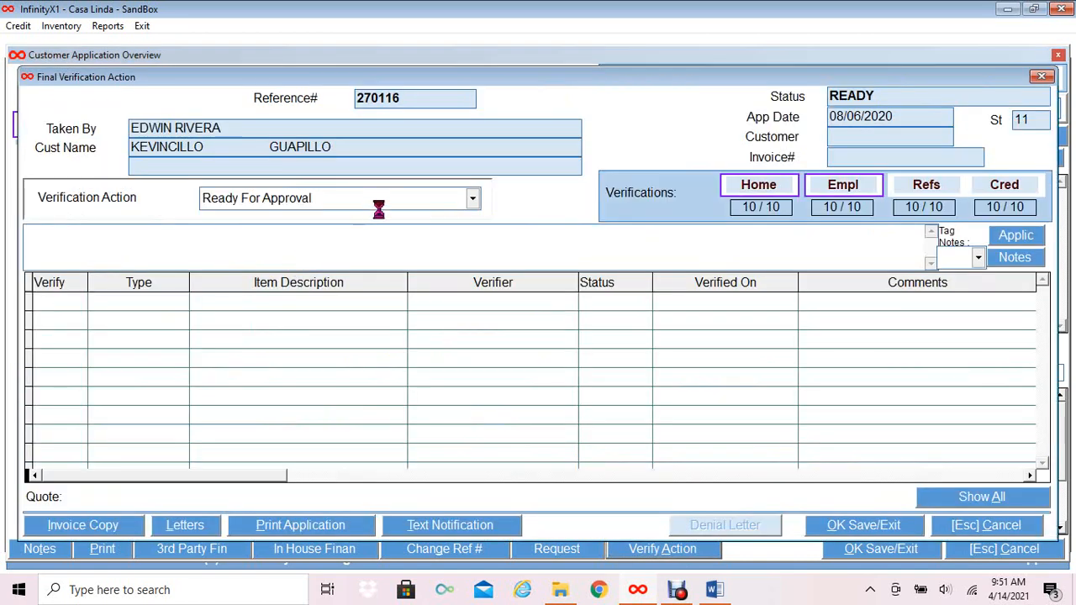
click(444, 204)
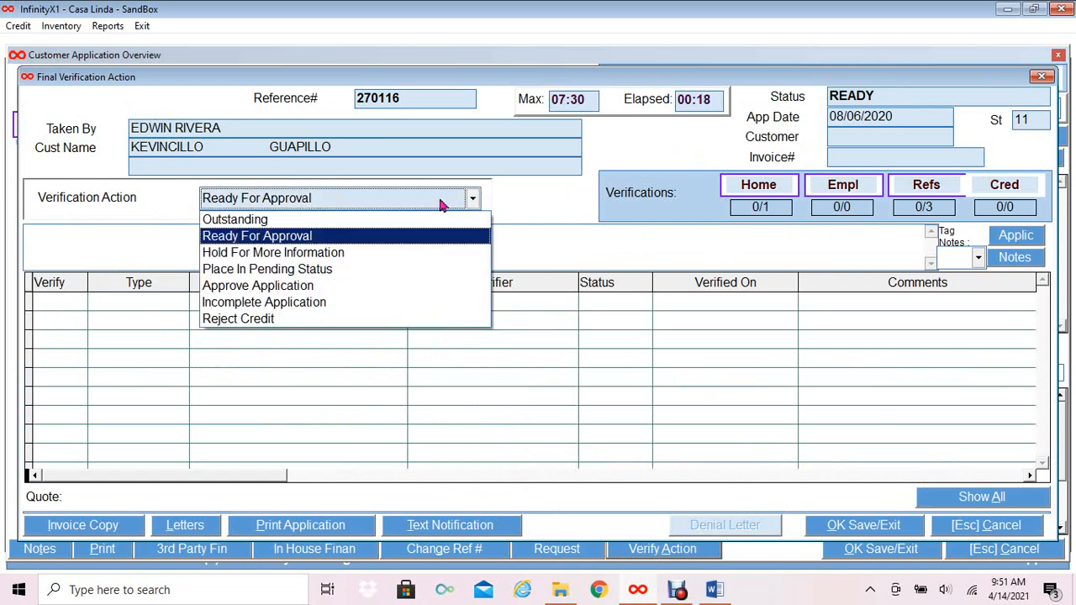
click(237, 287)
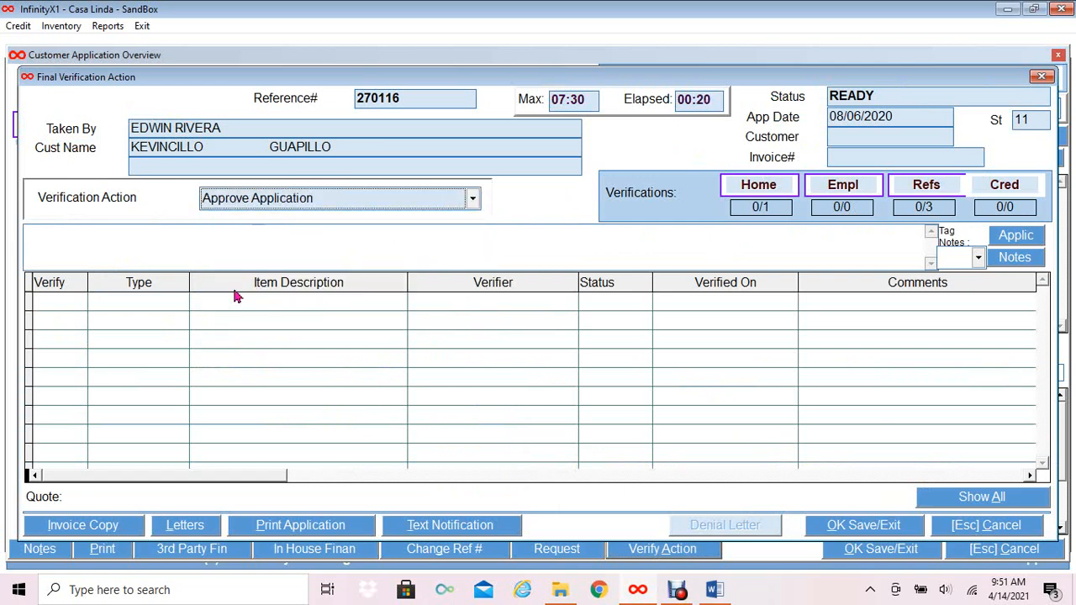
click(832, 526)
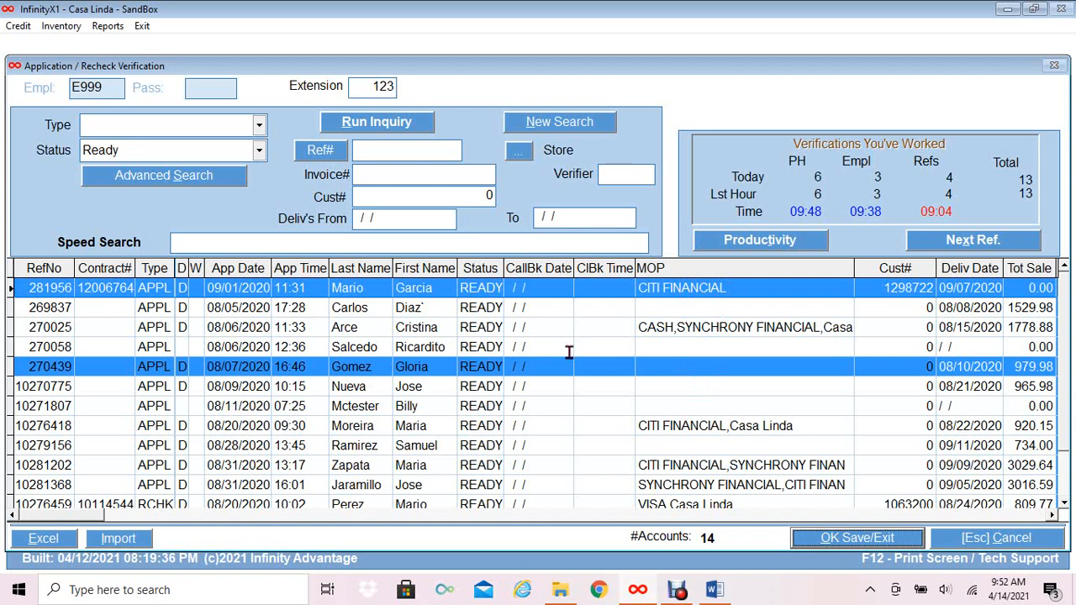
Open the 09/01/2020 OWNER/OPER application and review its single scanned ID document.
click(465, 289)
click(839, 545)
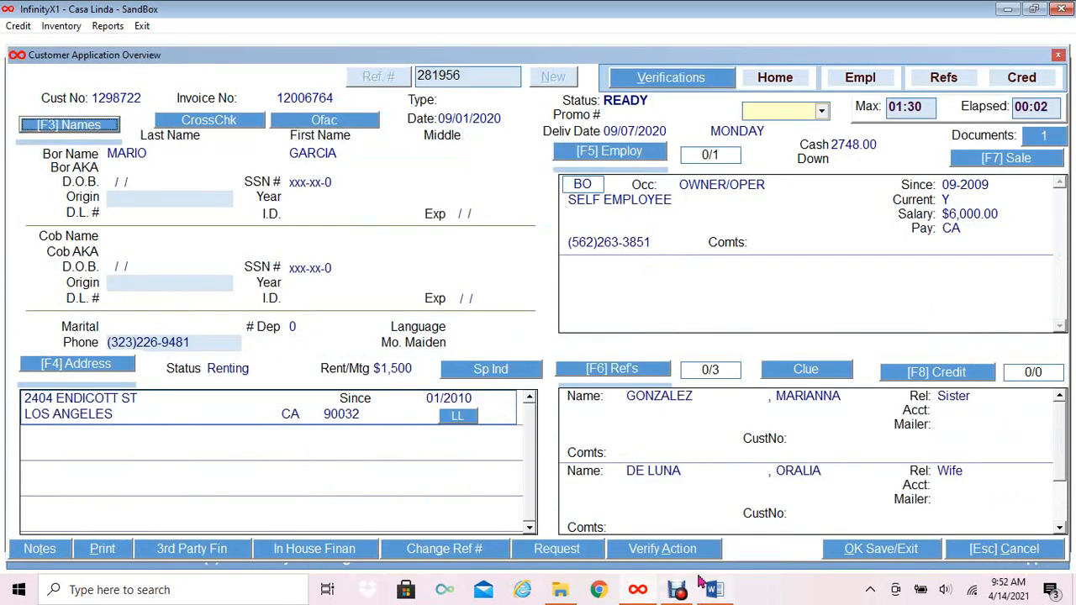
mouse_move(701, 580)
click(1044, 137)
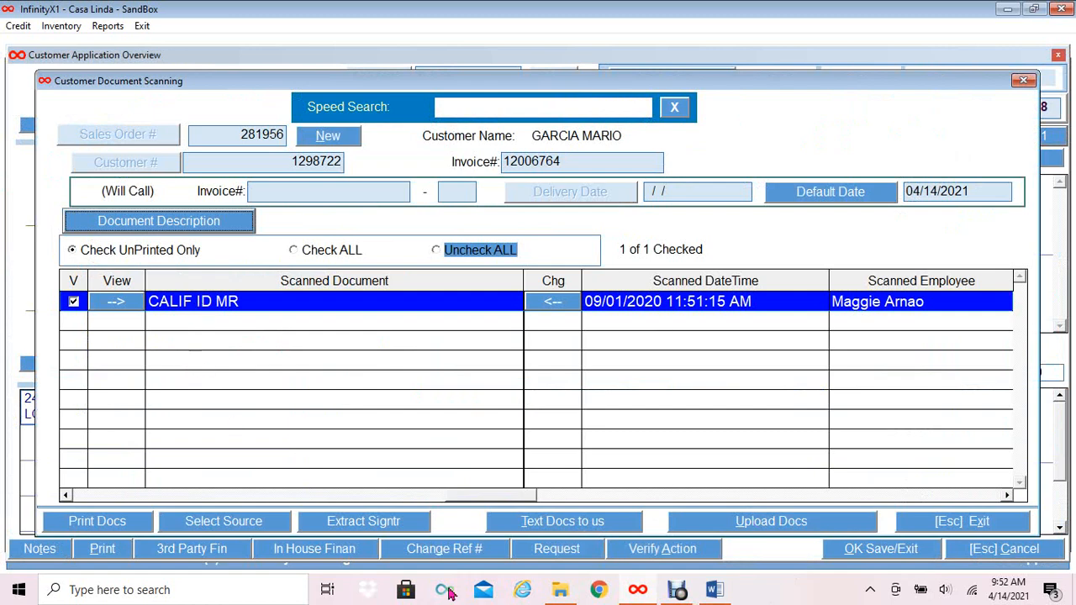
click(992, 528)
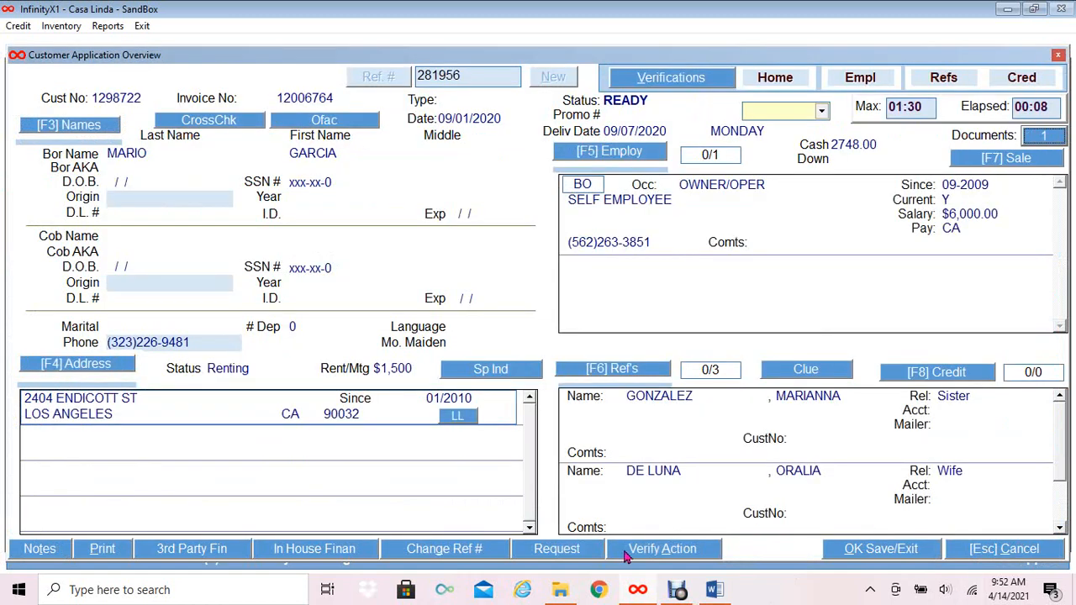
click(657, 552)
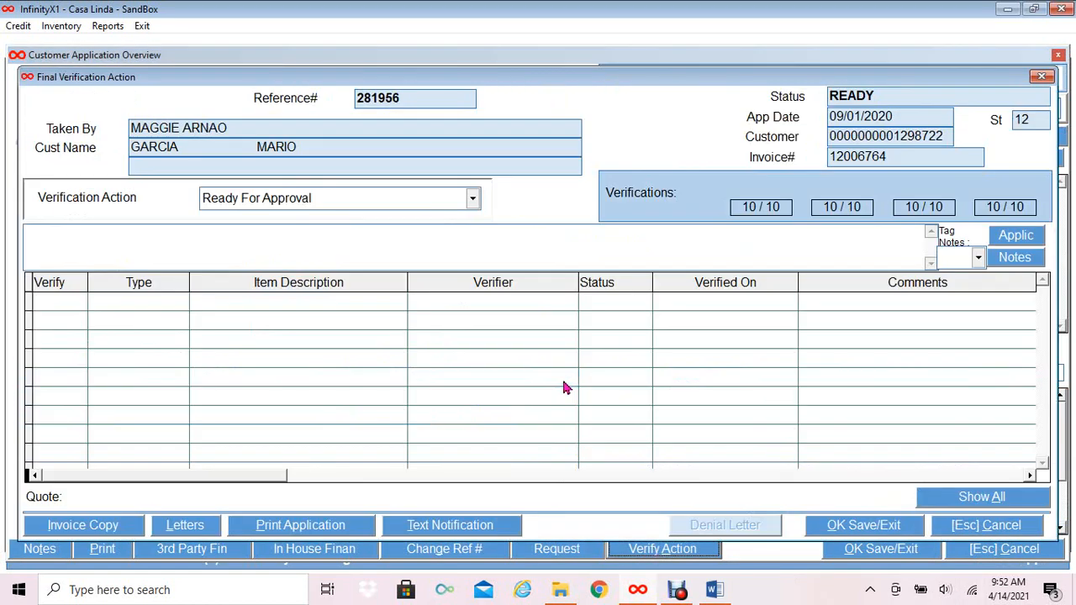
Approve the 09/01/2020 application, send the approval e-mail, and dismiss the Overdue Deliveries task.
click(473, 198)
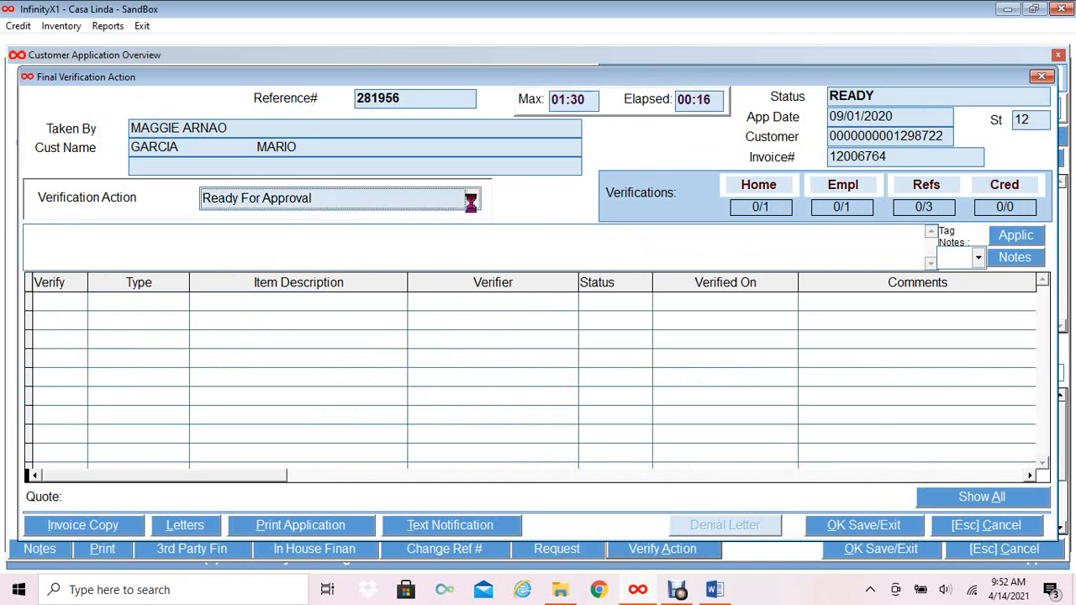
click(290, 285)
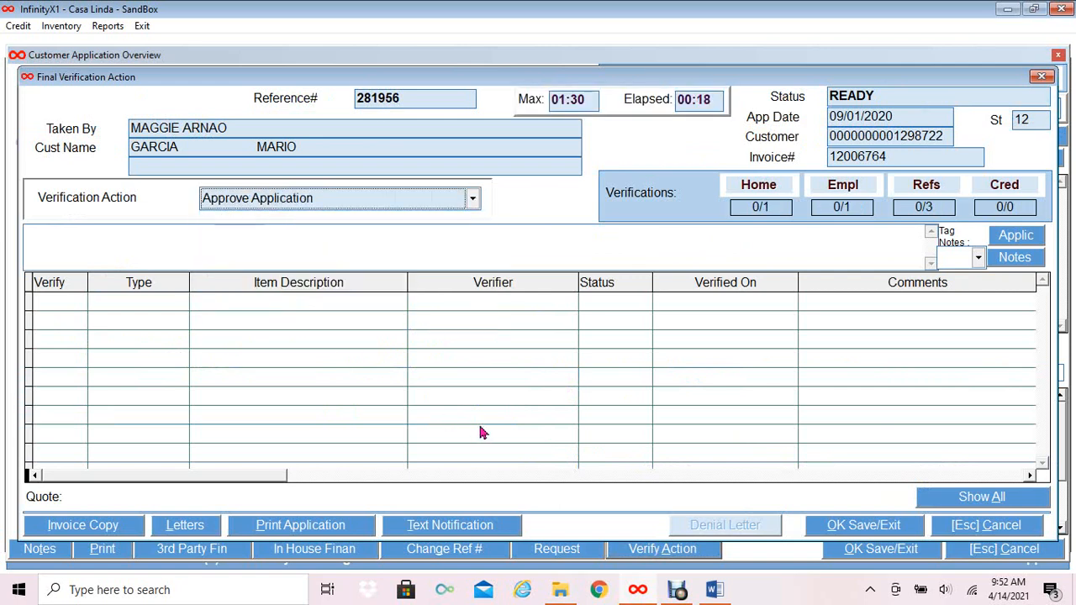
click(839, 534)
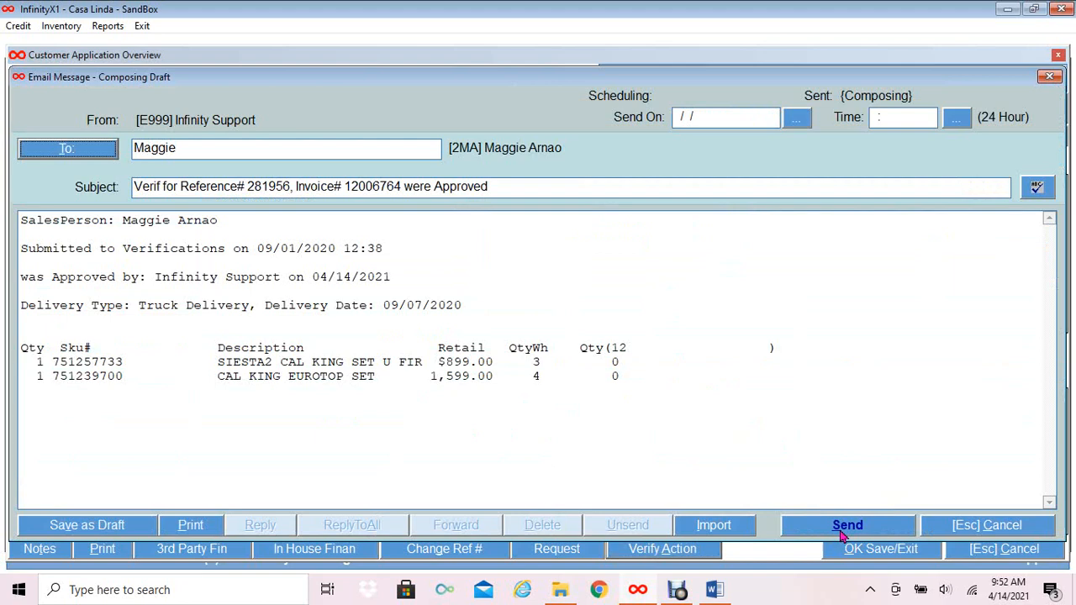
click(843, 529)
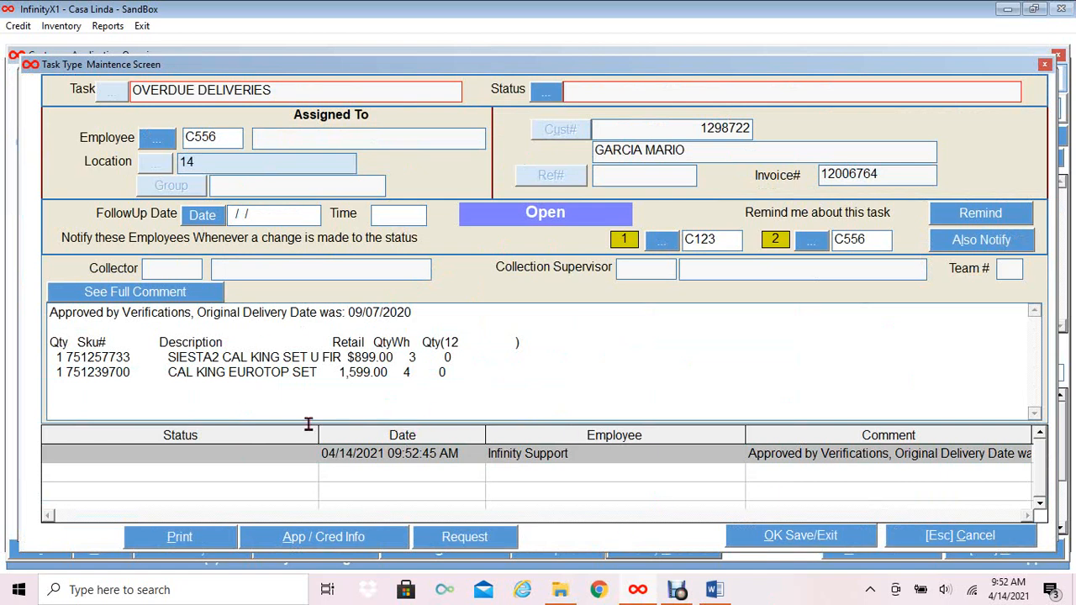
click(1000, 544)
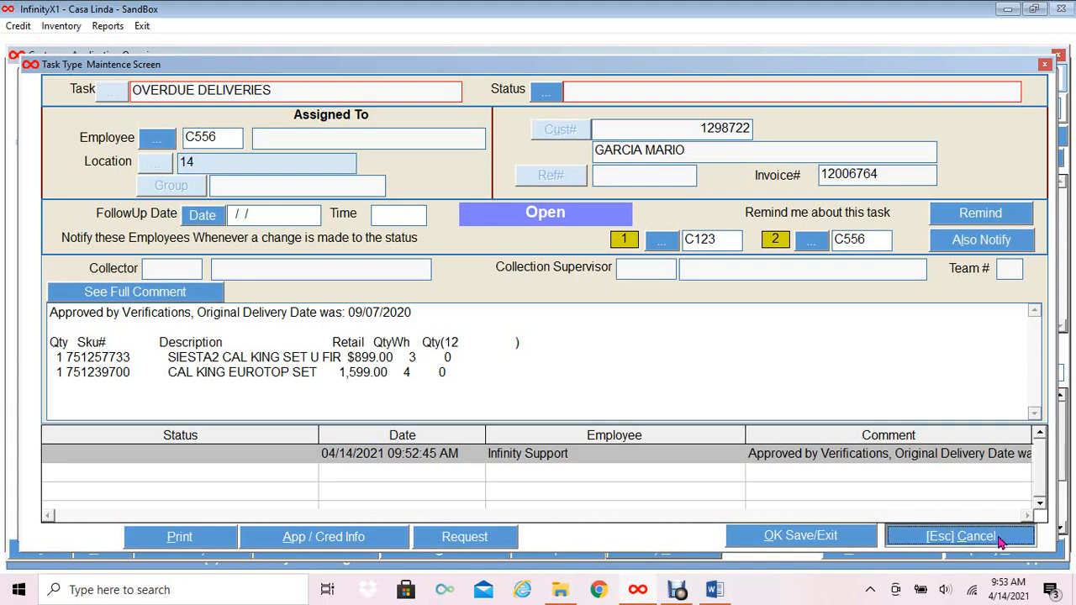